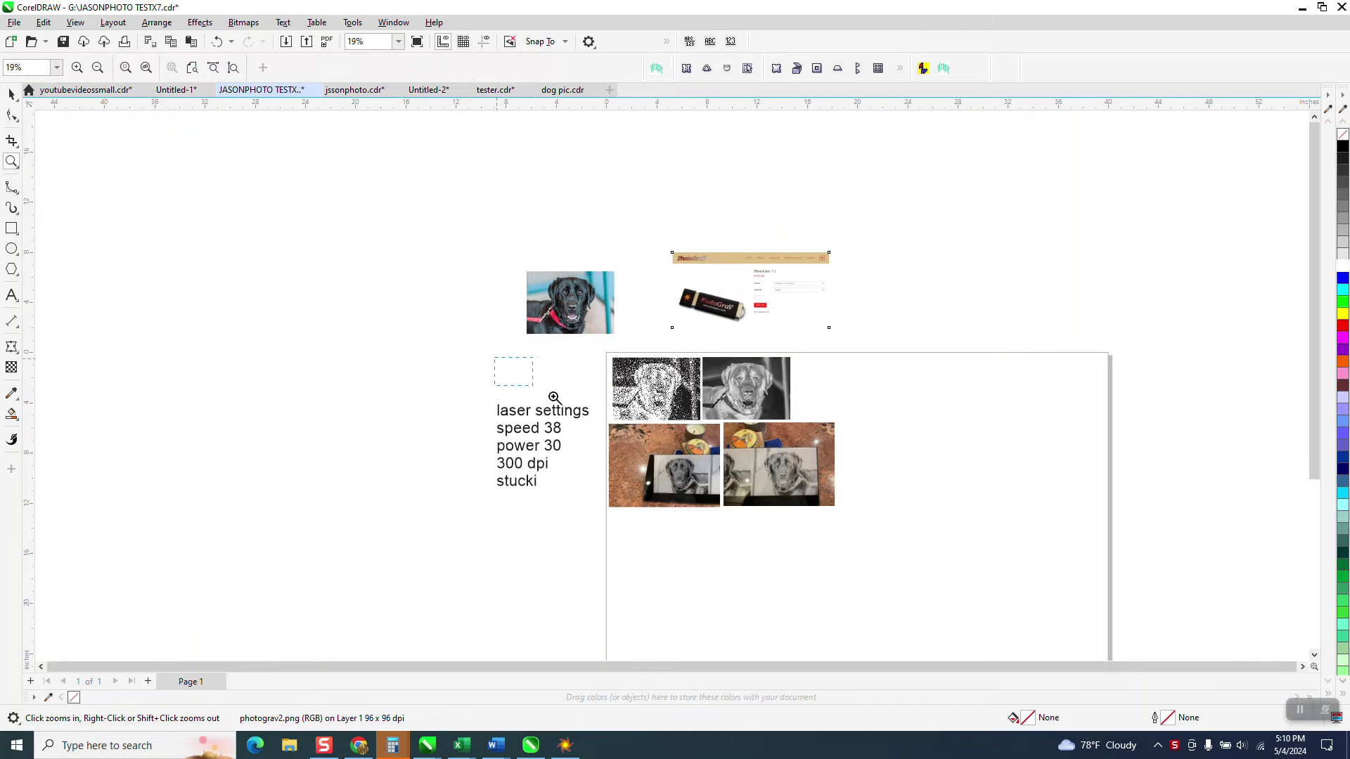
Zoom in on the artwork and delete the PhotoGrav product screenshot from the canvas.
{"action": "left_click_drag", "start_coordinate": [554, 398], "coordinate": [988, 536]}
{"action": "scroll", "coordinate": [843, 436], "scroll_direction": "down", "scroll_amount": 3}
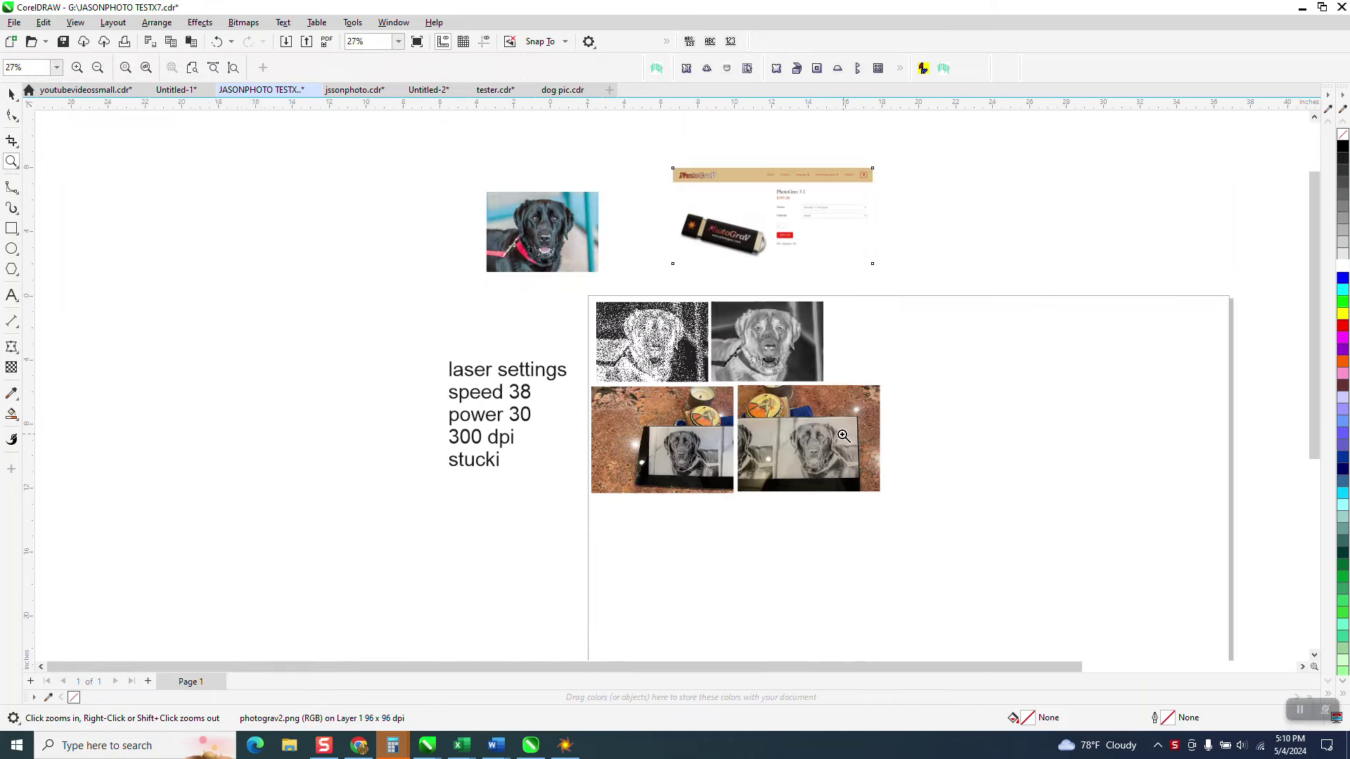
{"action": "left_click", "coordinate": [11, 94]}
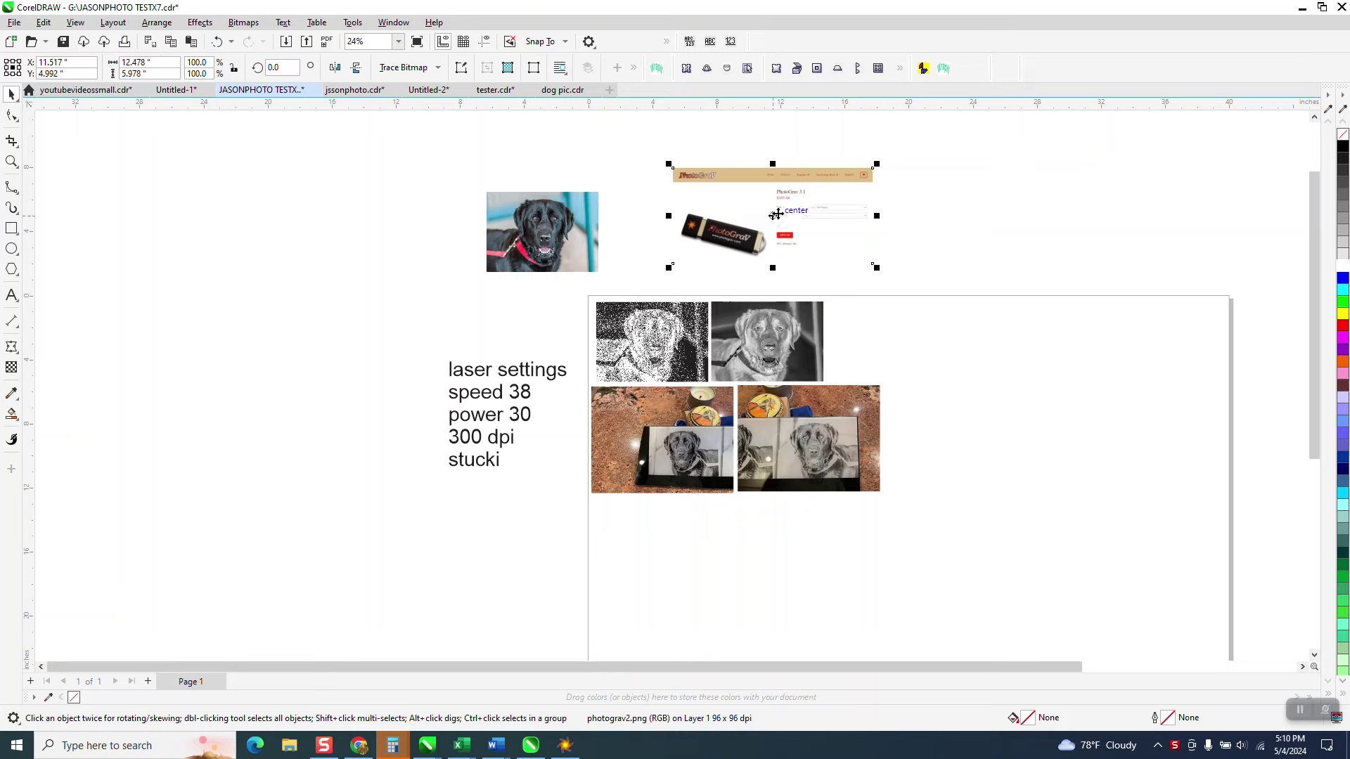
{"action": "key", "text": "Delete"}
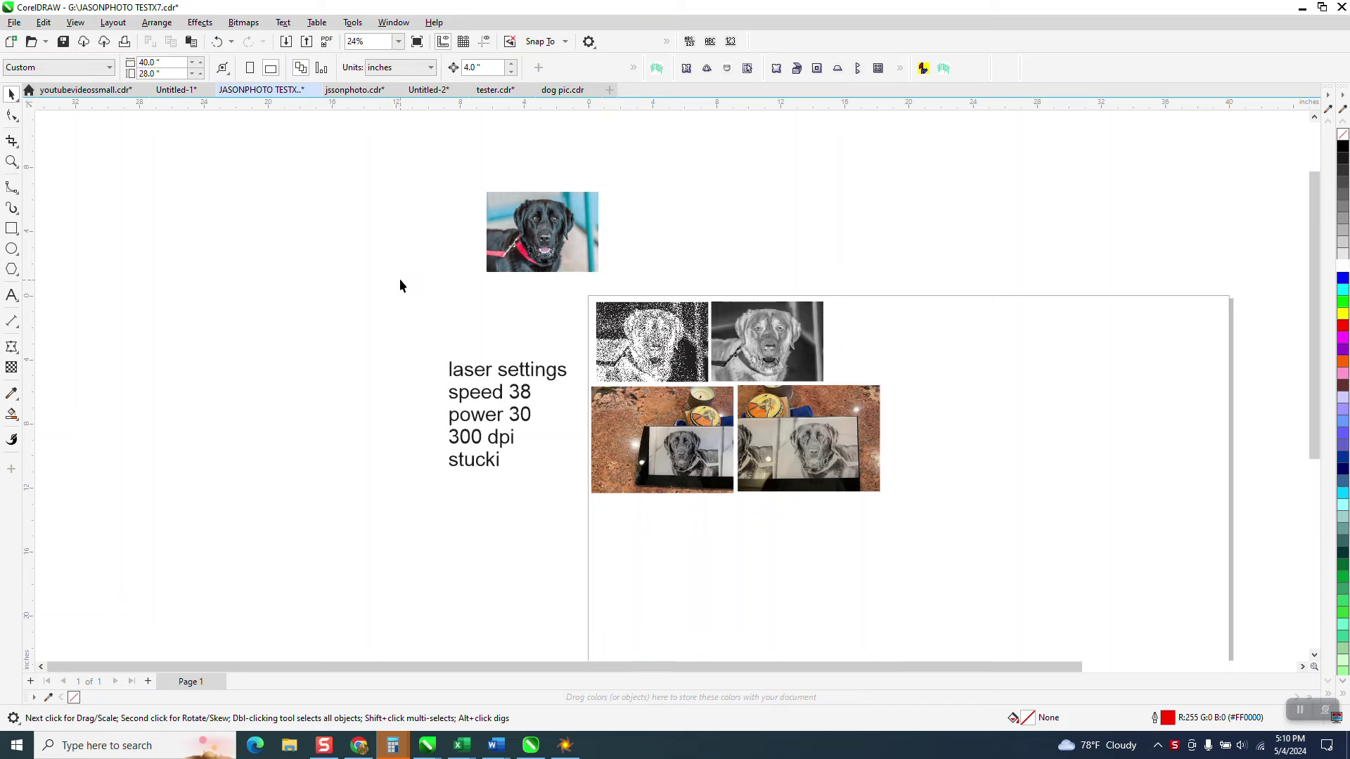
Delete the settings text and four sample photos, and move the dog photo onto the page's top-left.
{"action": "left_click_drag", "start_coordinate": [803, 520], "coordinate": [1007, 556]}
{"action": "key", "text": "Delete"}
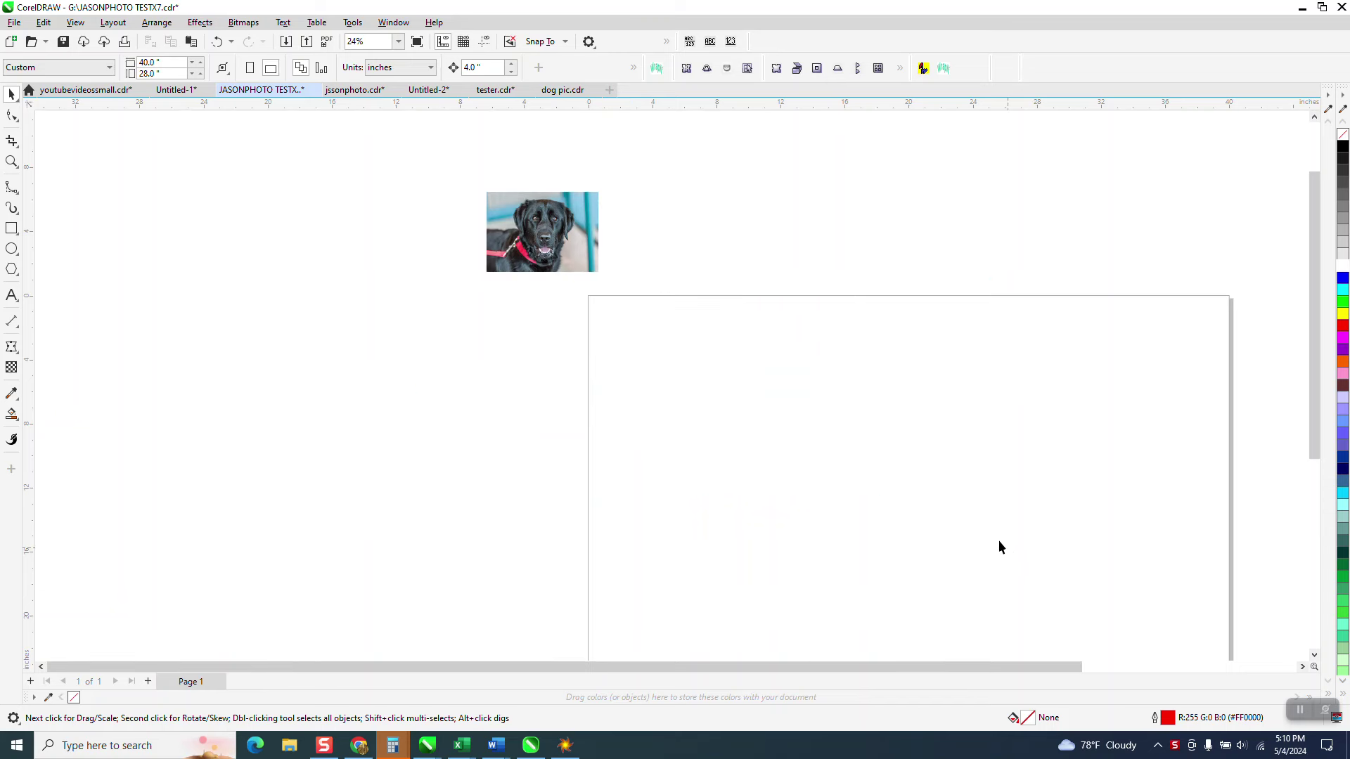
{"action": "left_click_drag", "start_coordinate": [566, 235], "coordinate": [700, 350]}
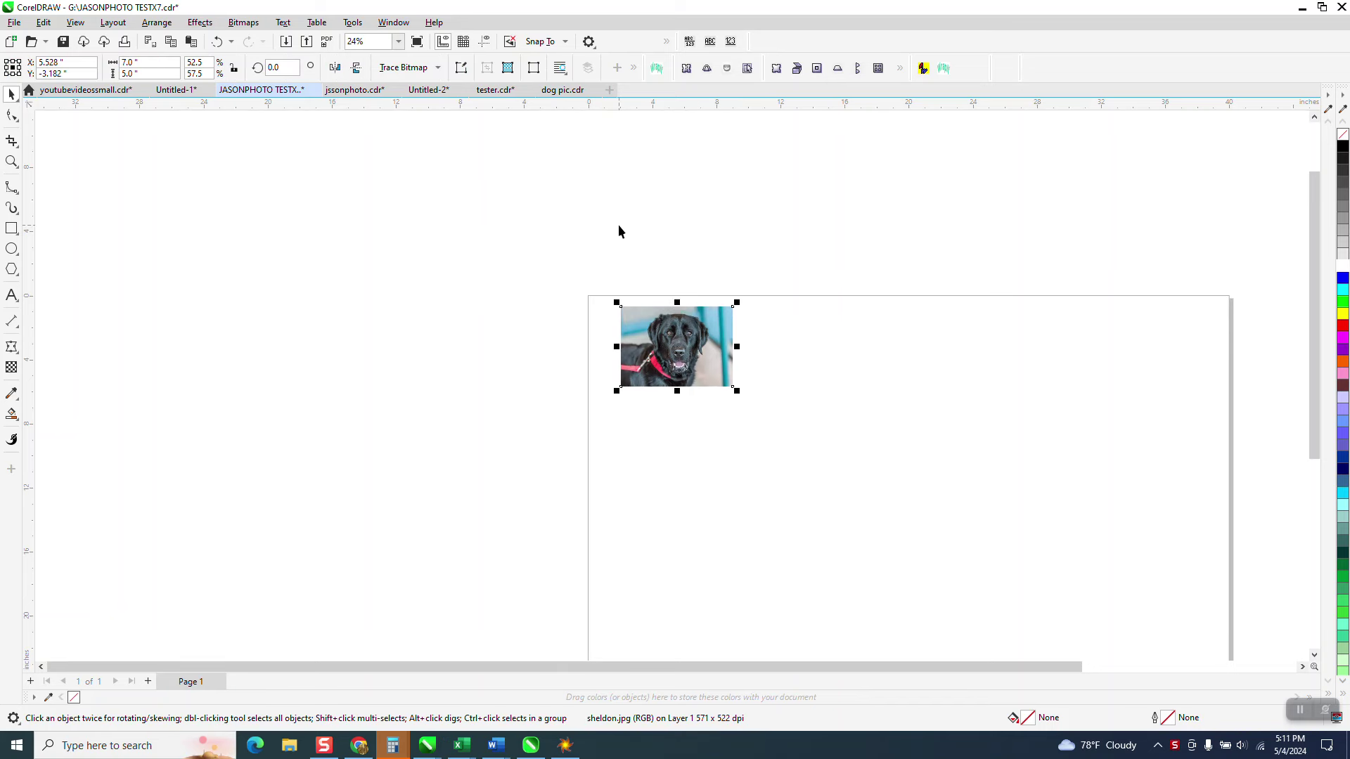
{"action": "left_click", "coordinate": [12, 162]}
{"action": "left_click_drag", "start_coordinate": [609, 292], "coordinate": [872, 453]}
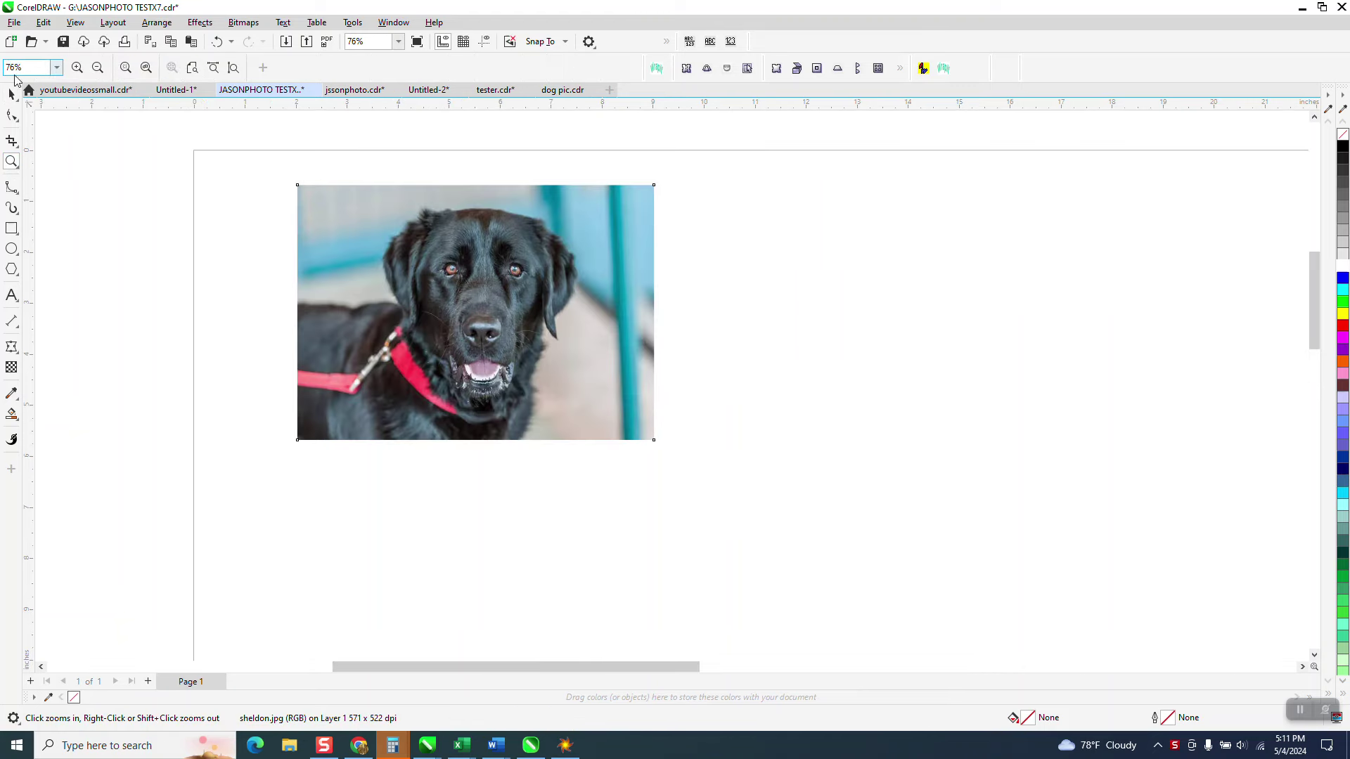
{"action": "left_click", "coordinate": [11, 94]}
{"action": "scroll", "coordinate": [535, 324], "scroll_direction": "down", "scroll_amount": 1}
{"action": "left_click_drag", "start_coordinate": [538, 327], "coordinate": [480, 320]}
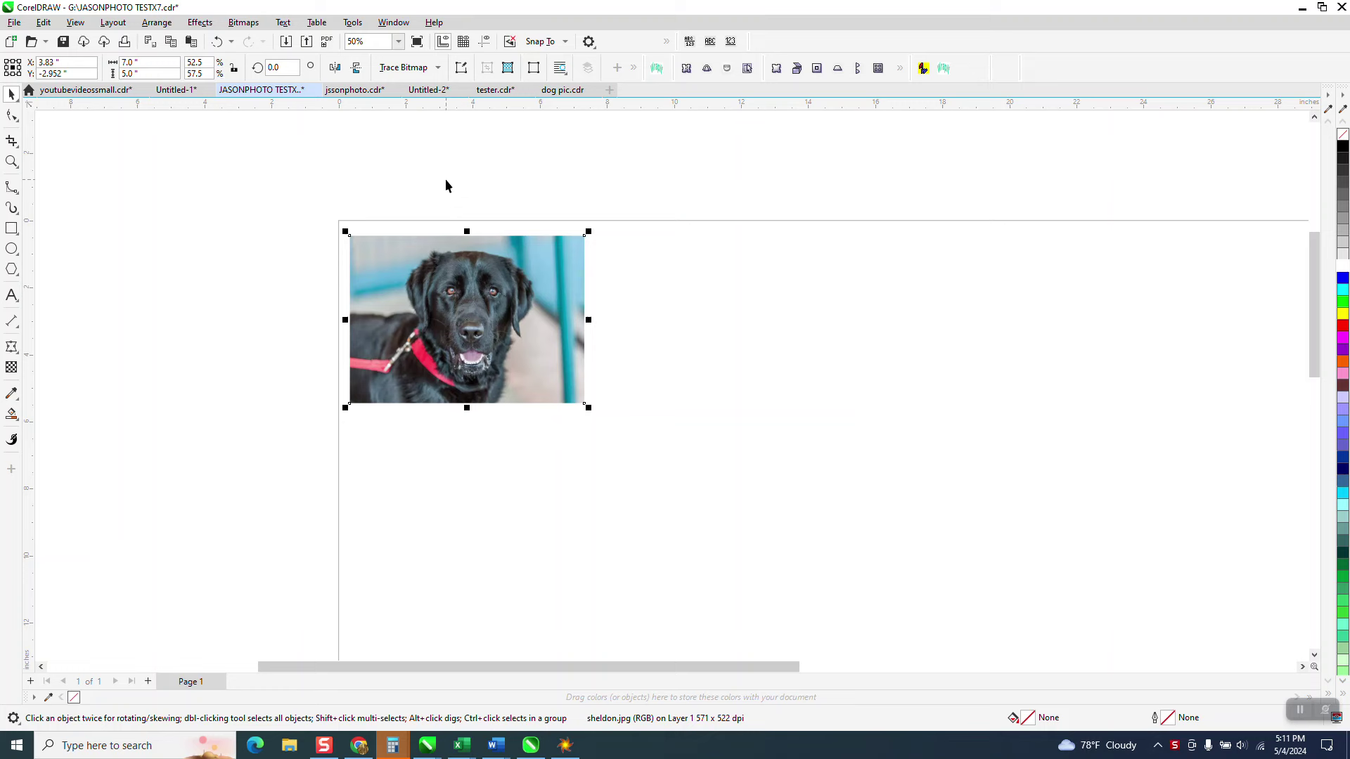
Set the page size to 7 x 5 inches.
{"action": "left_click", "coordinate": [334, 156]}
{"action": "left_click_drag", "start_coordinate": [160, 62], "coordinate": [74, 74]}
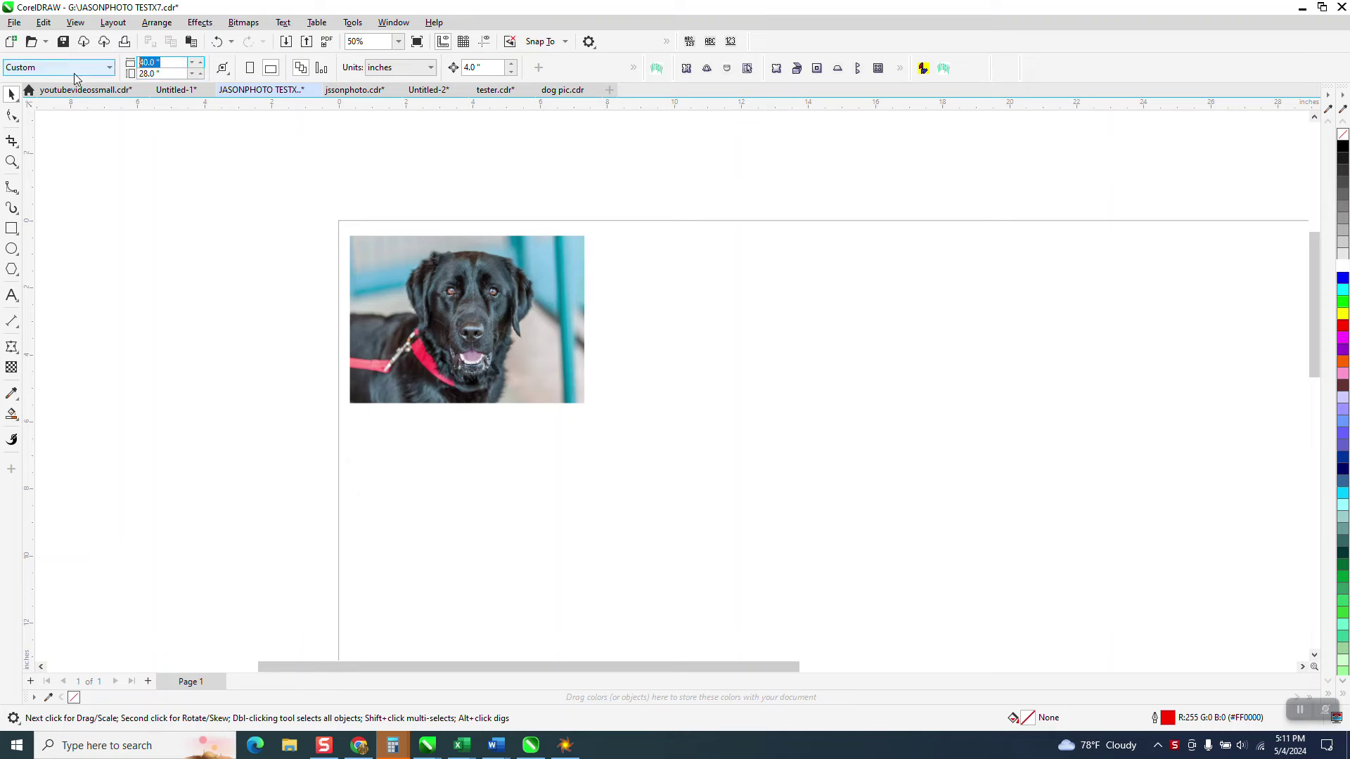
{"action": "type", "text": "7"}
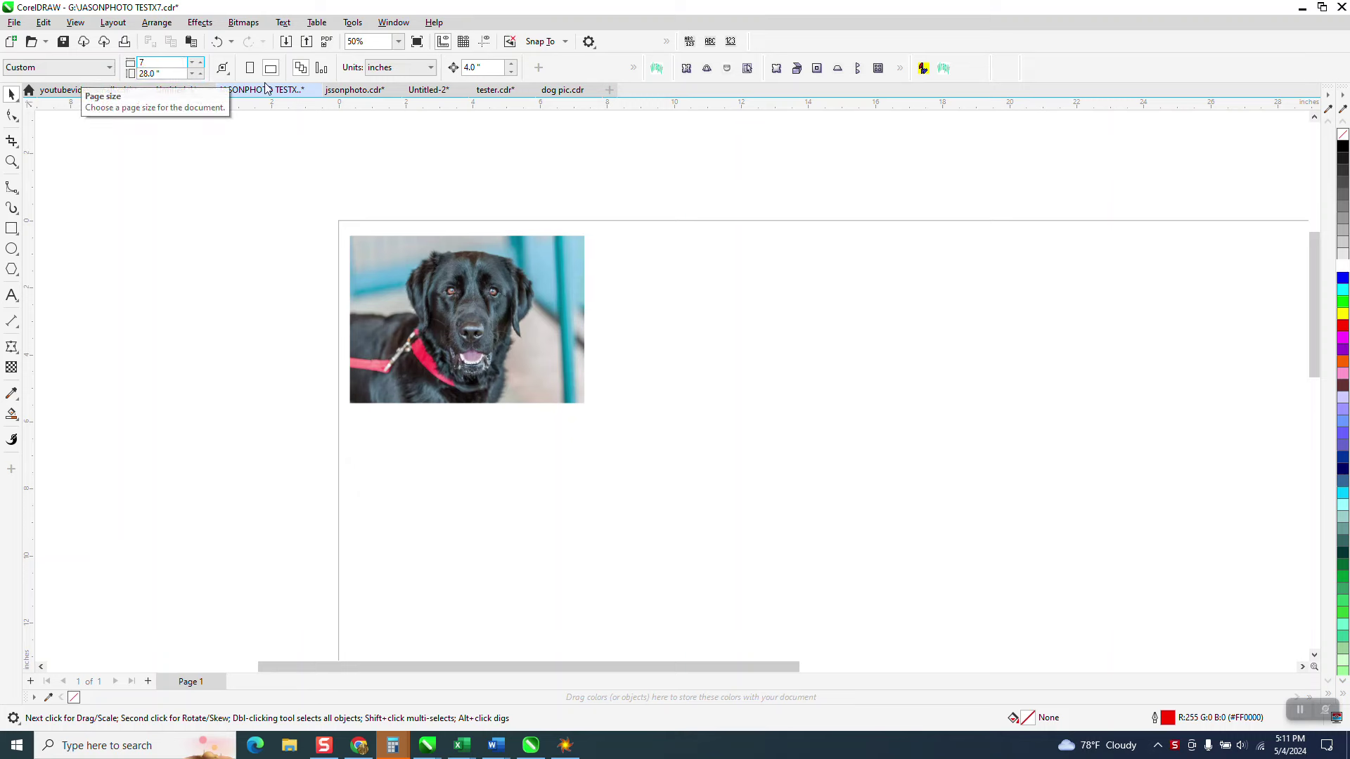
{"action": "key", "text": "Tab"}
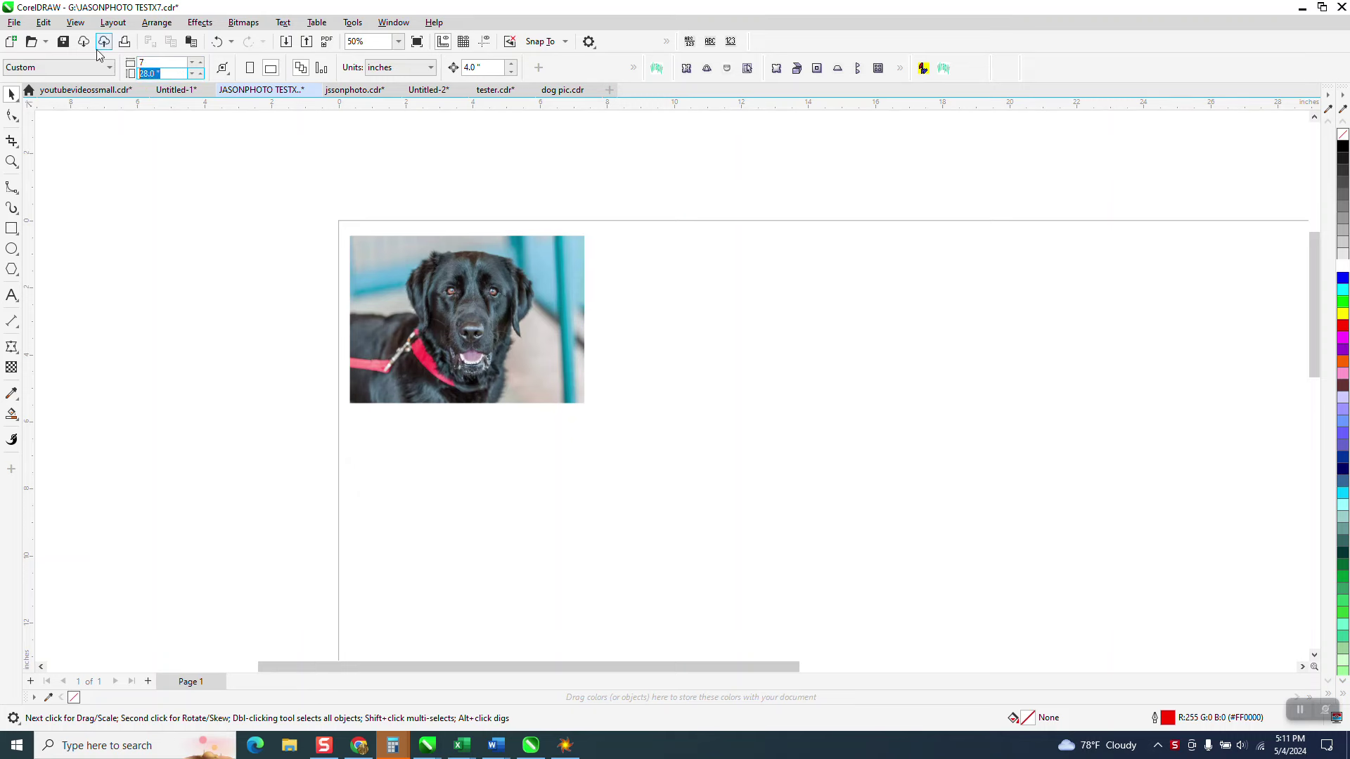
{"action": "type", "text": "5"}
{"action": "key", "text": "Return"}
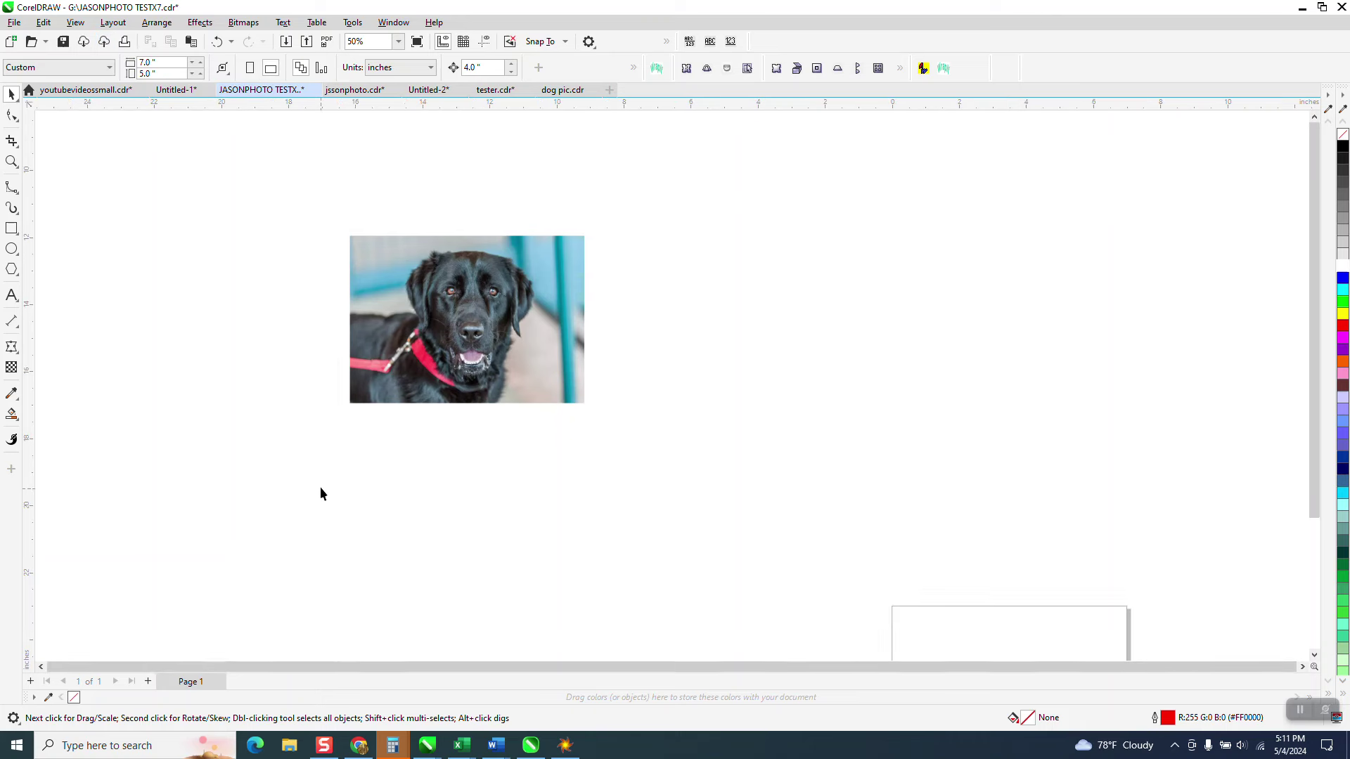
Centre the dog photo on the page with P and zoom in on it.
{"action": "left_click", "coordinate": [472, 355]}
{"action": "key", "text": "p"}
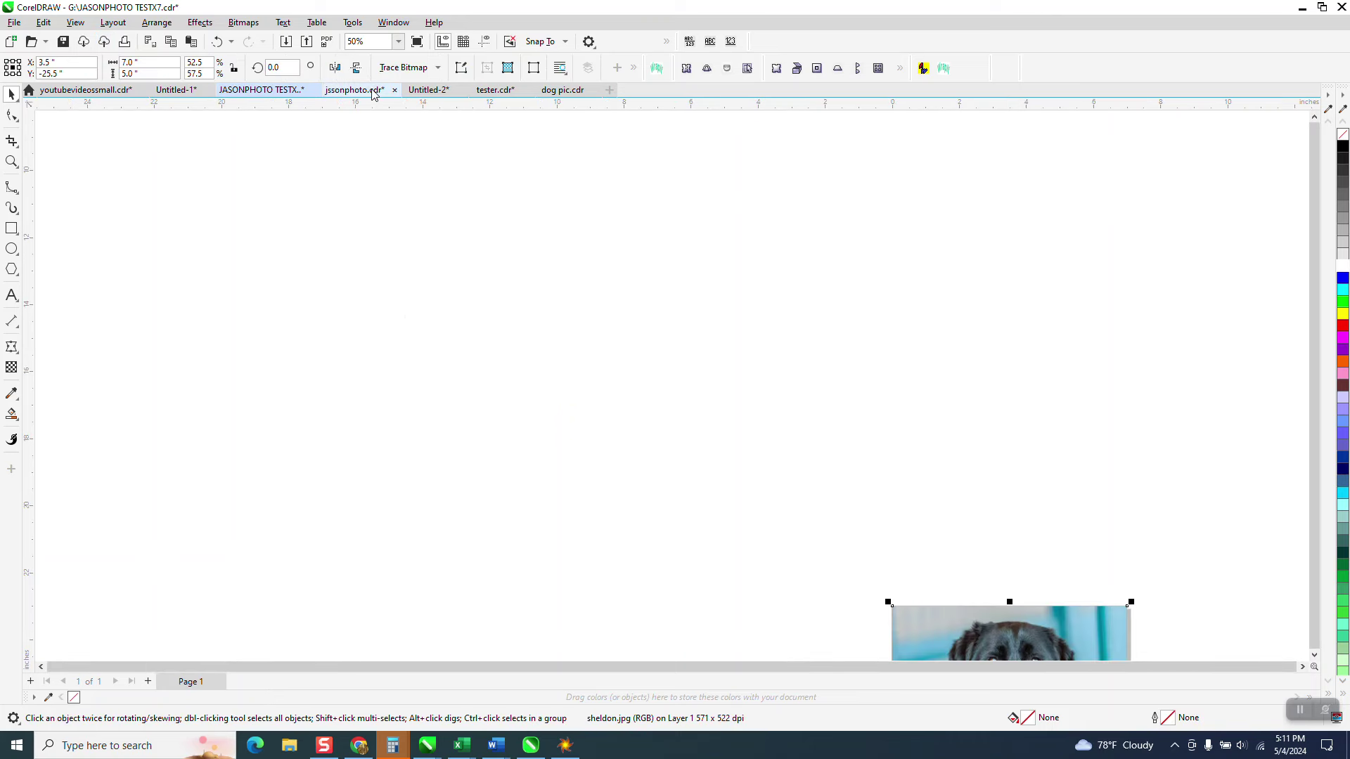
{"action": "left_click", "coordinate": [11, 161]}
{"action": "right_click", "coordinate": [654, 235]}
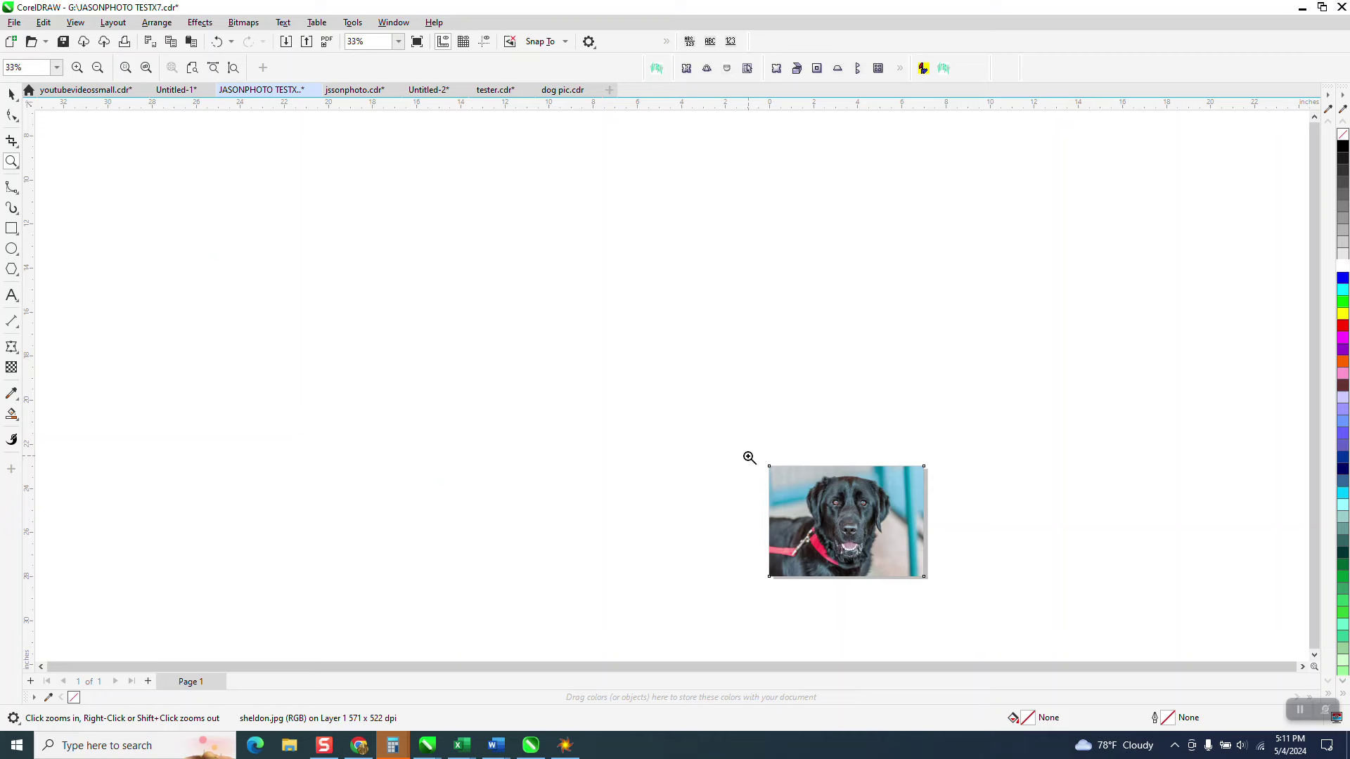
{"action": "left_click_drag", "start_coordinate": [749, 458], "coordinate": [977, 580]}
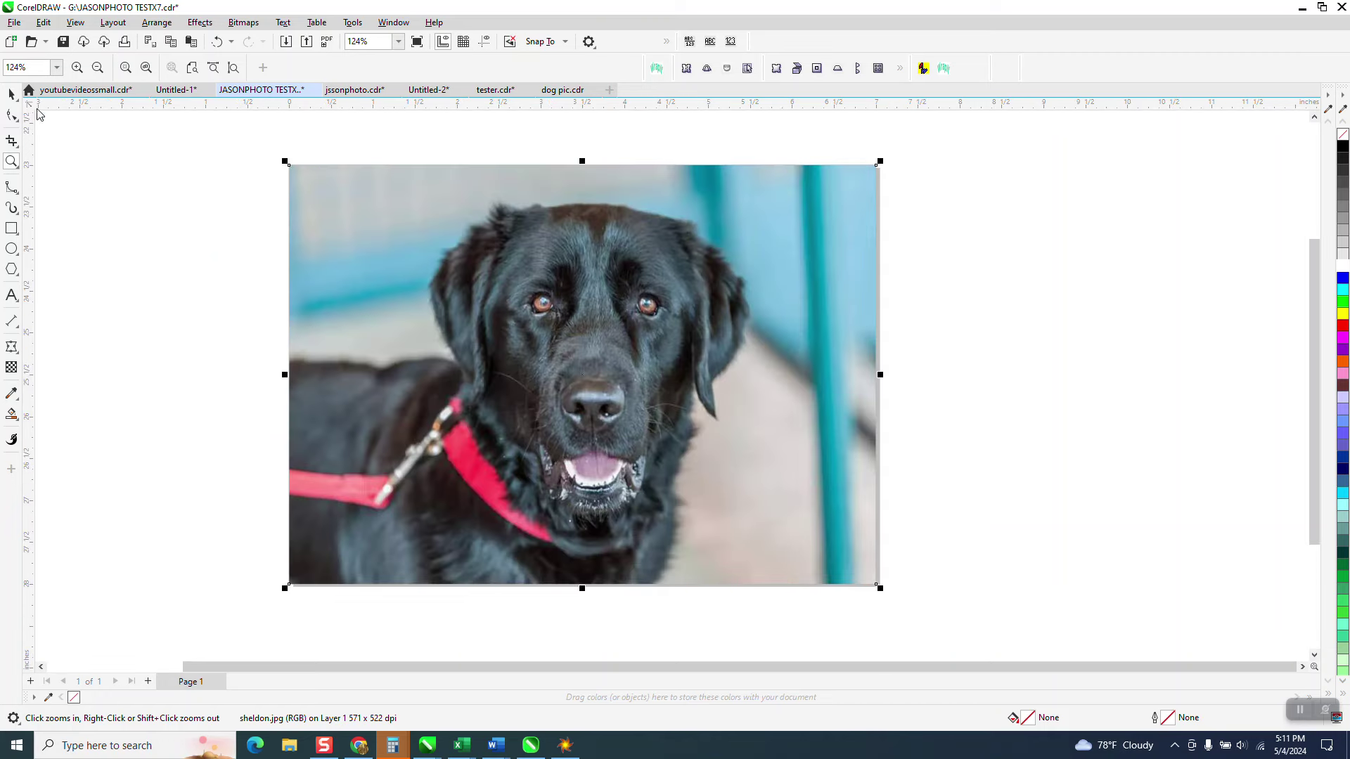
{"action": "key", "text": "space"}
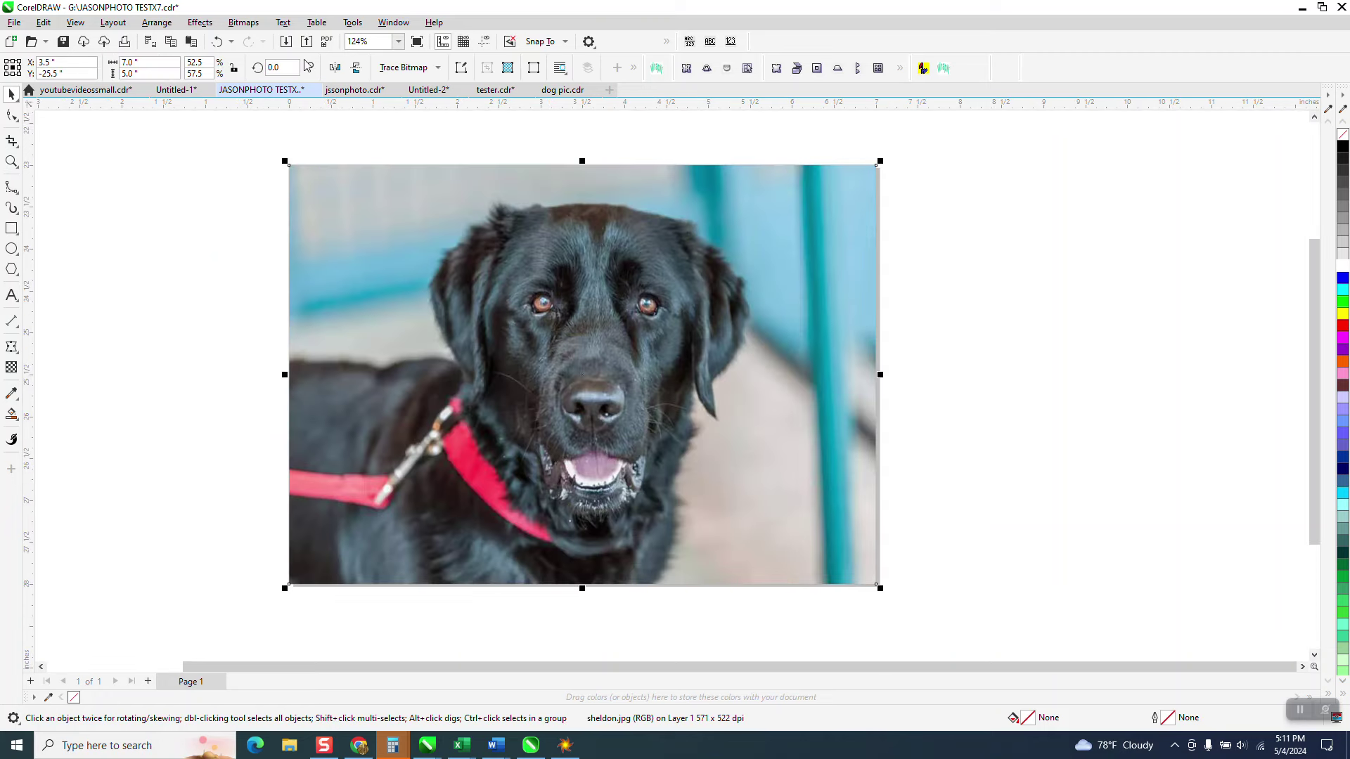
Convert the dog photo to Grayscale (8-bit) from Bitmaps > Mode.
{"action": "left_click", "coordinate": [248, 23]}
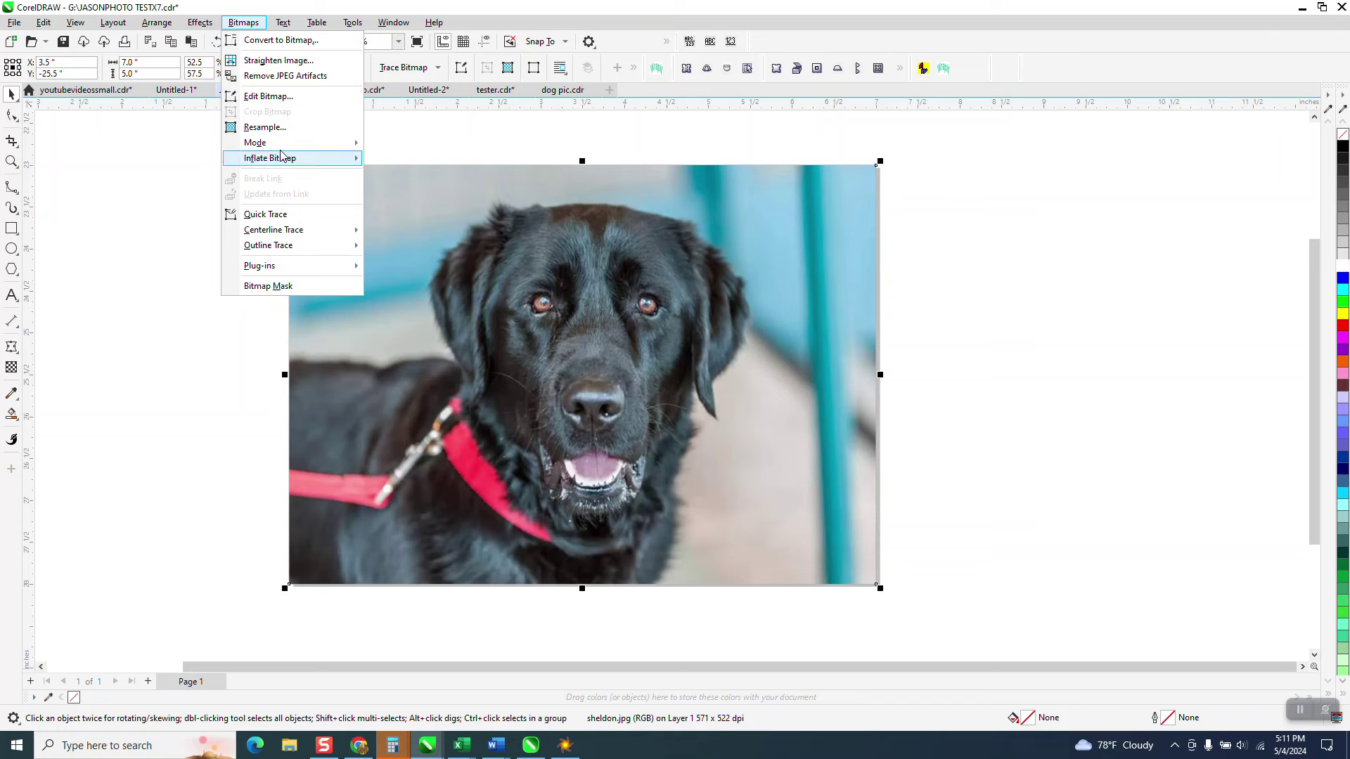
{"action": "mouse_move", "coordinate": [279, 150]}
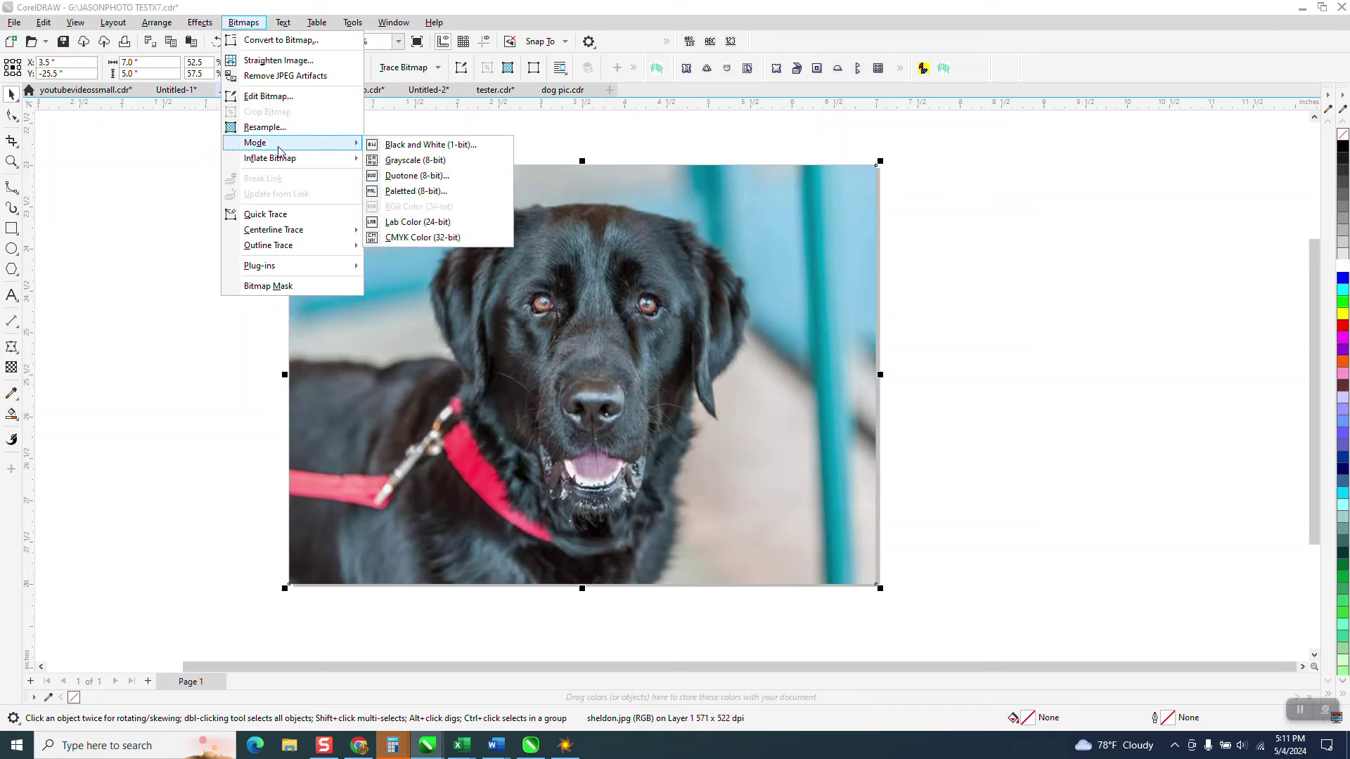
{"action": "left_click", "coordinate": [408, 161]}
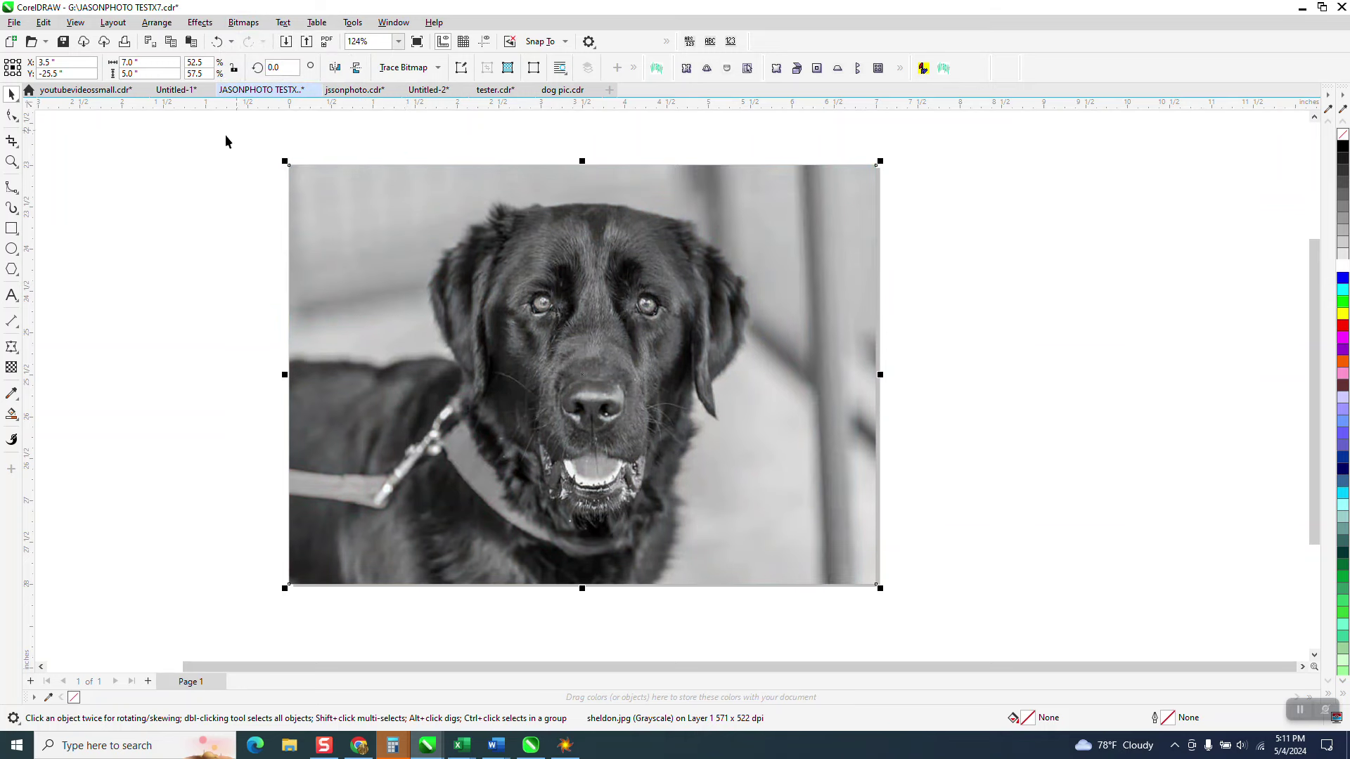
Export the drawing to the Desktop as the JPEG dogtestgray, accepting the quality-80 JPEG settings.
{"action": "left_click", "coordinate": [141, 173]}
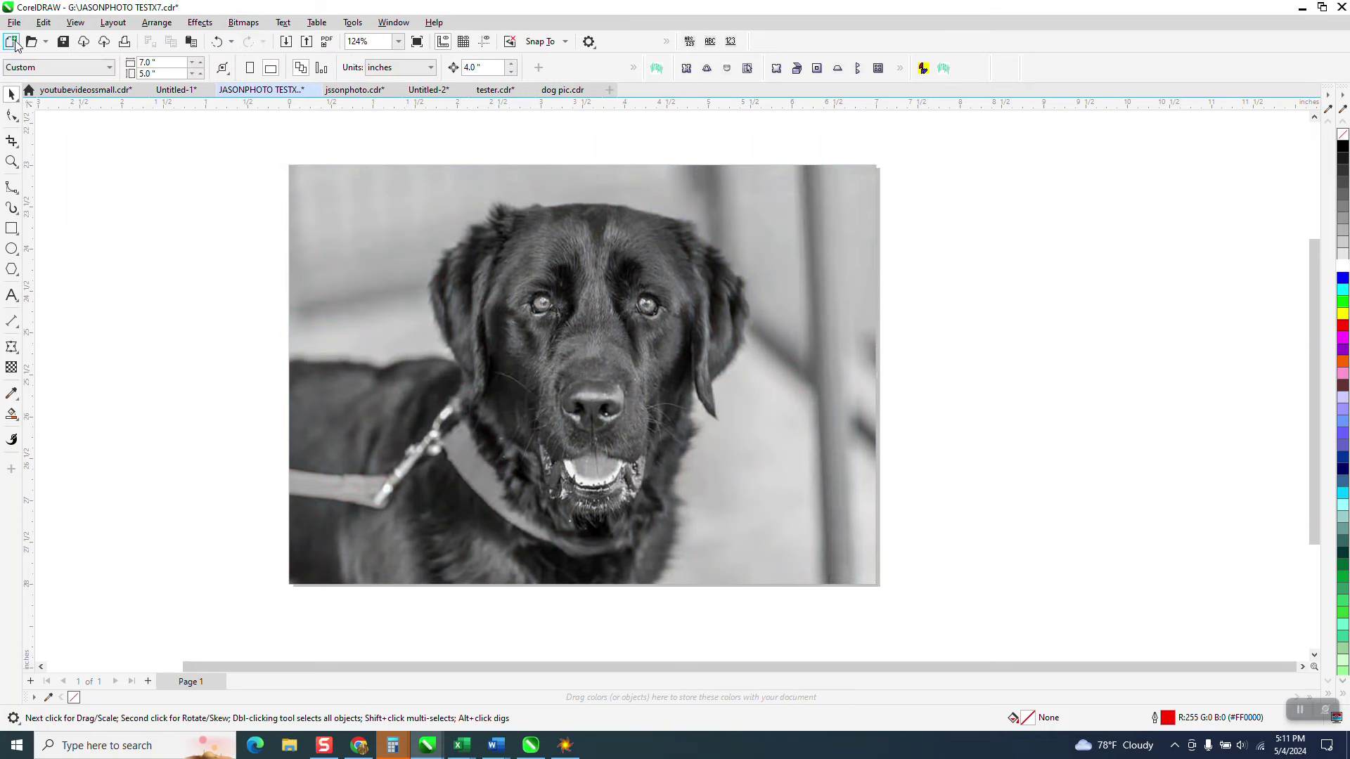
{"action": "left_click", "coordinate": [13, 22]}
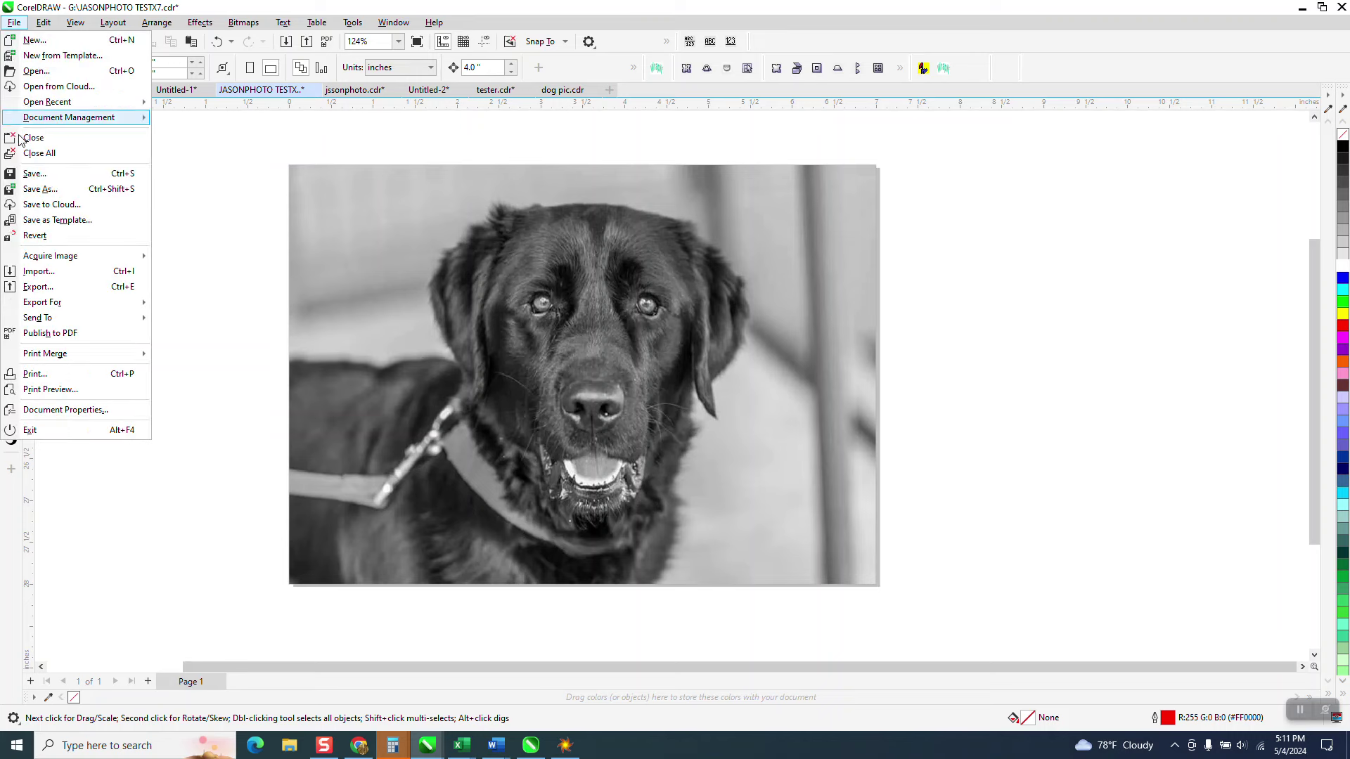
{"action": "left_click", "coordinate": [39, 287]}
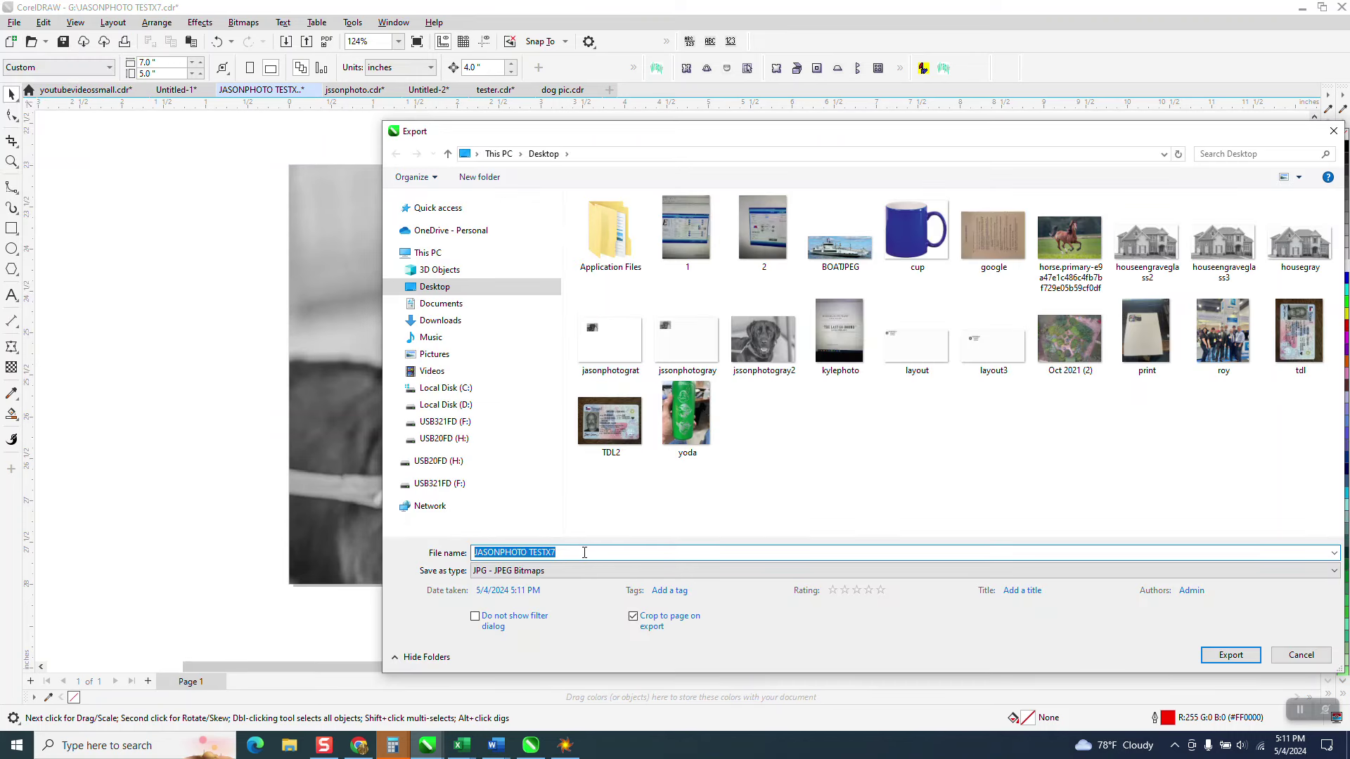
{"action": "type", "text": "do"}
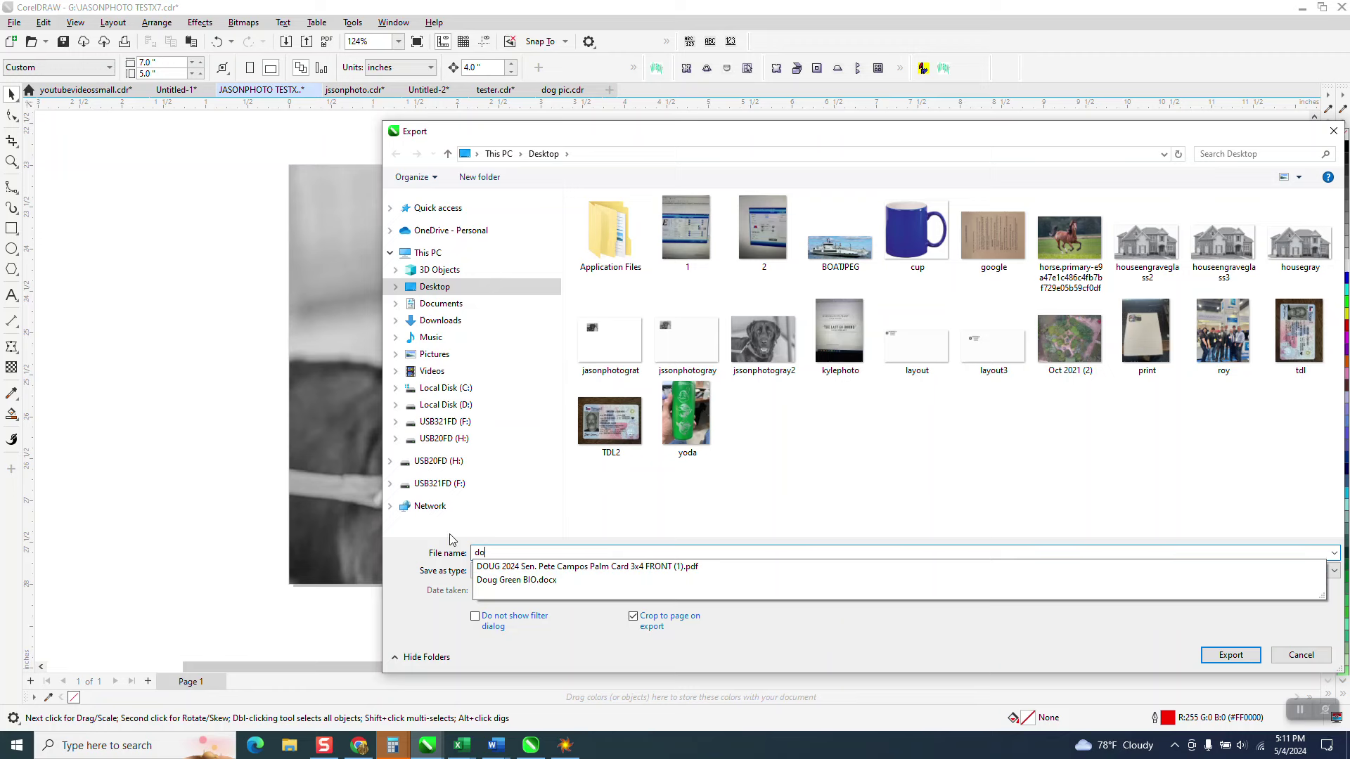
{"action": "type", "text": "gtestgray"}
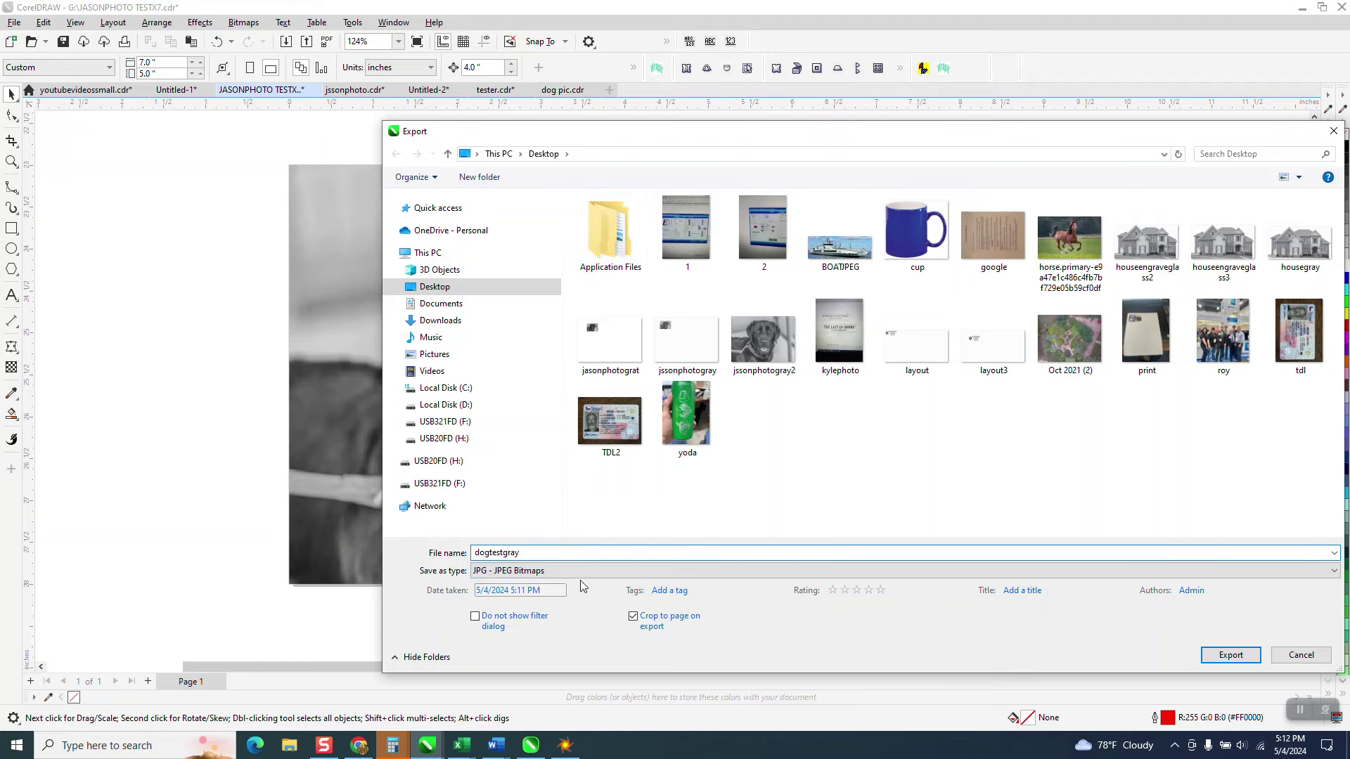
{"action": "left_click", "coordinate": [1232, 656]}
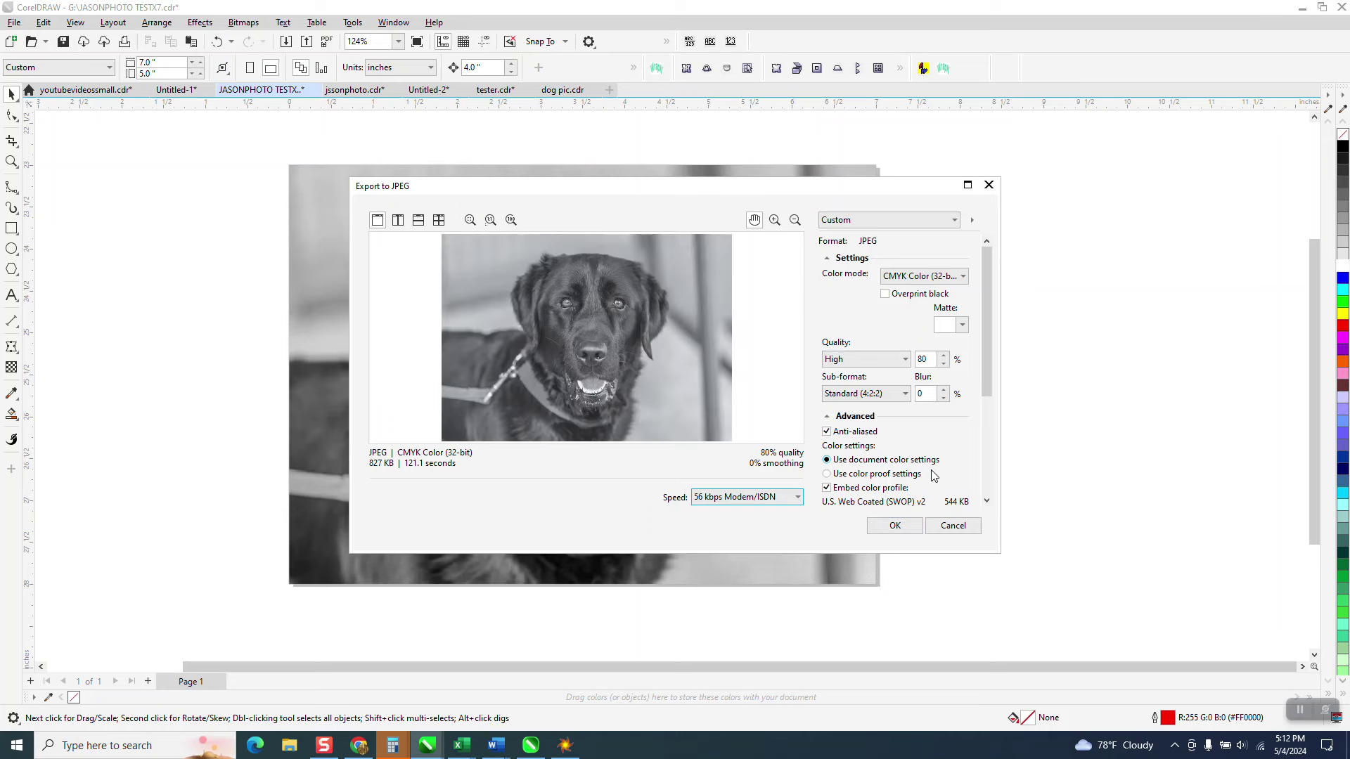
{"action": "left_click", "coordinate": [895, 527]}
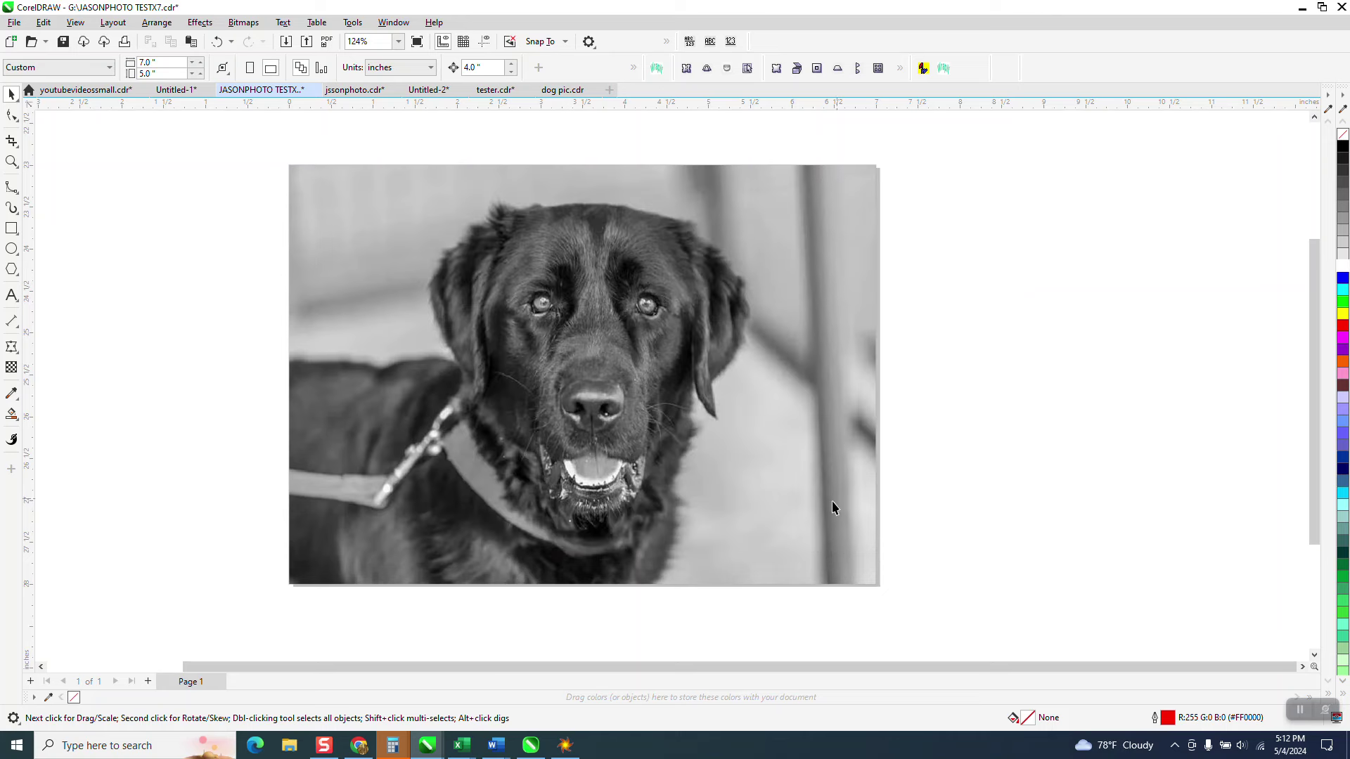
Bring PhotoGrav 3.1 to the front and start opening an image into PG Session 5.
{"action": "left_click", "coordinate": [566, 747]}
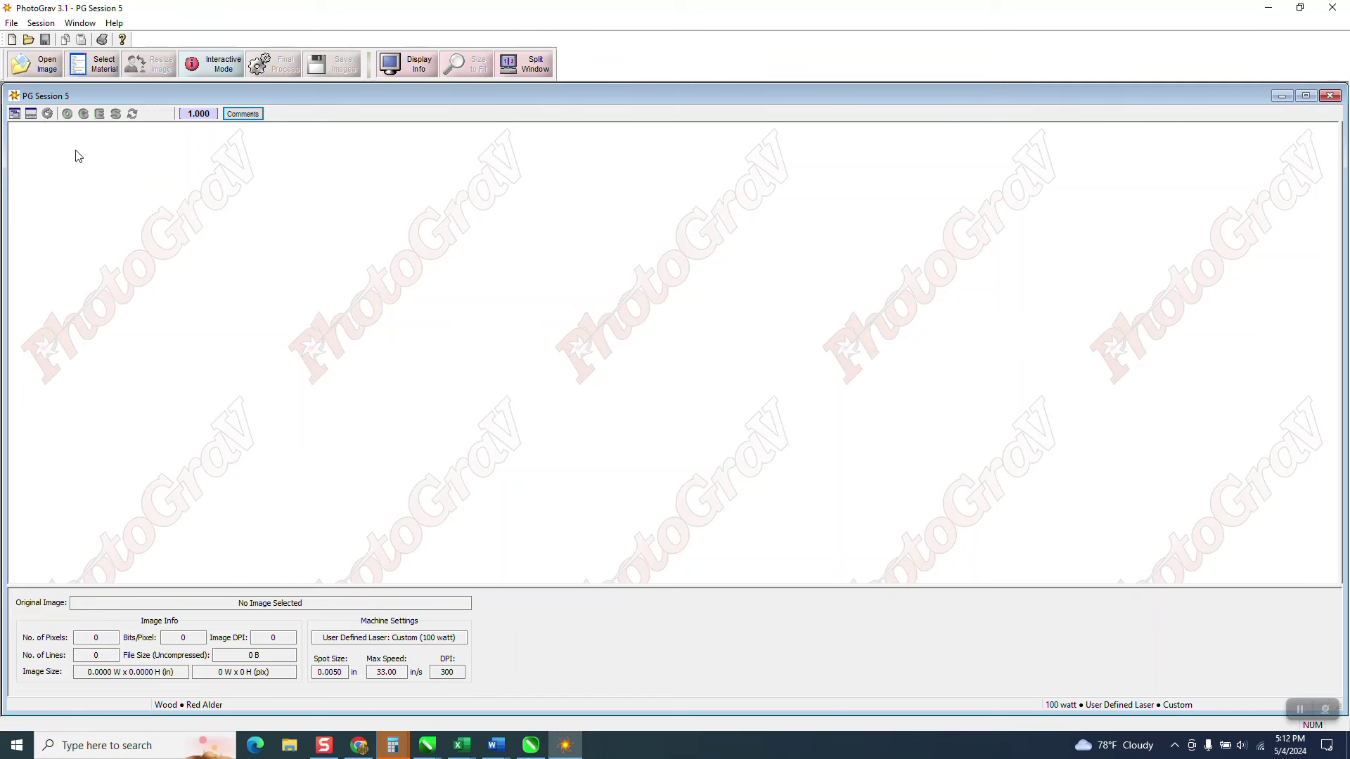
{"action": "left_click", "coordinate": [47, 64]}
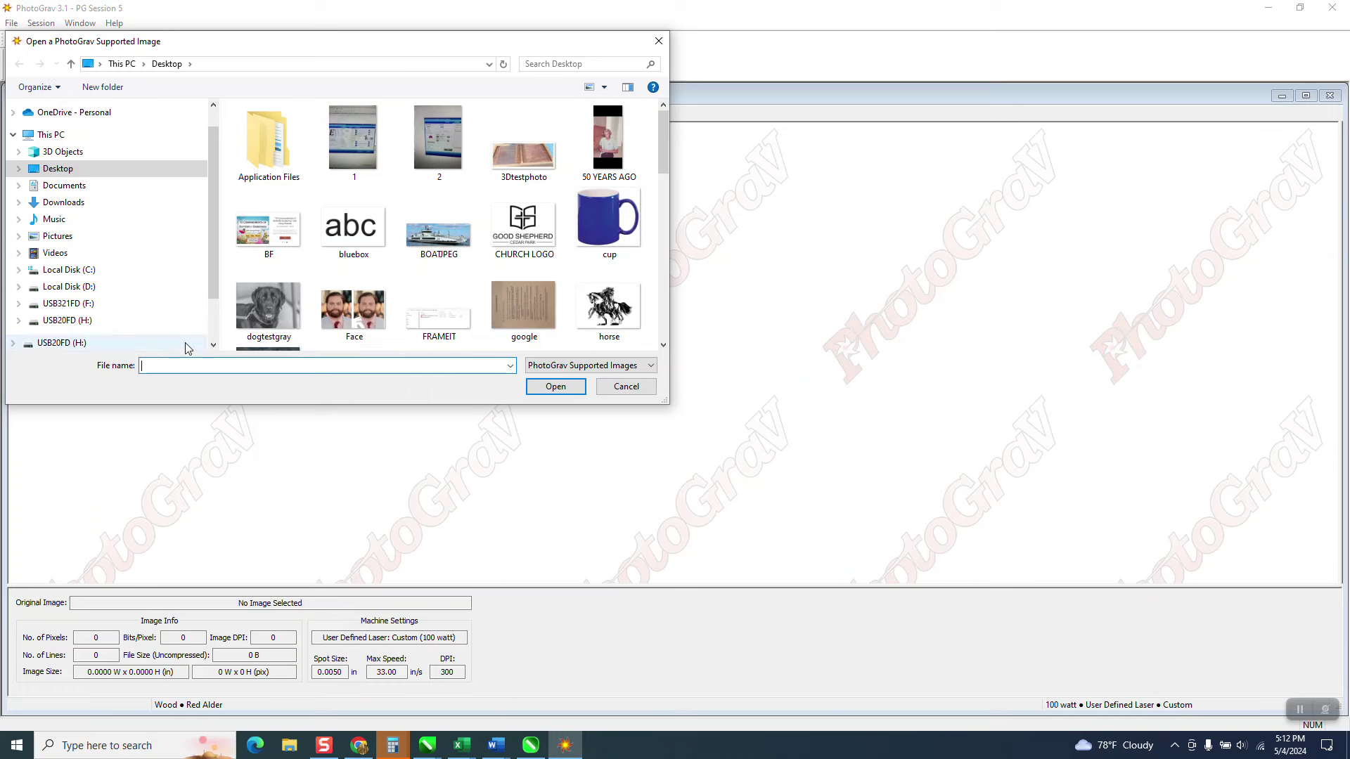
Open dogtestgray.jpg from the Desktop as a 7 x 5 inch, 300 DPI image.
{"action": "type", "text": "dog"}
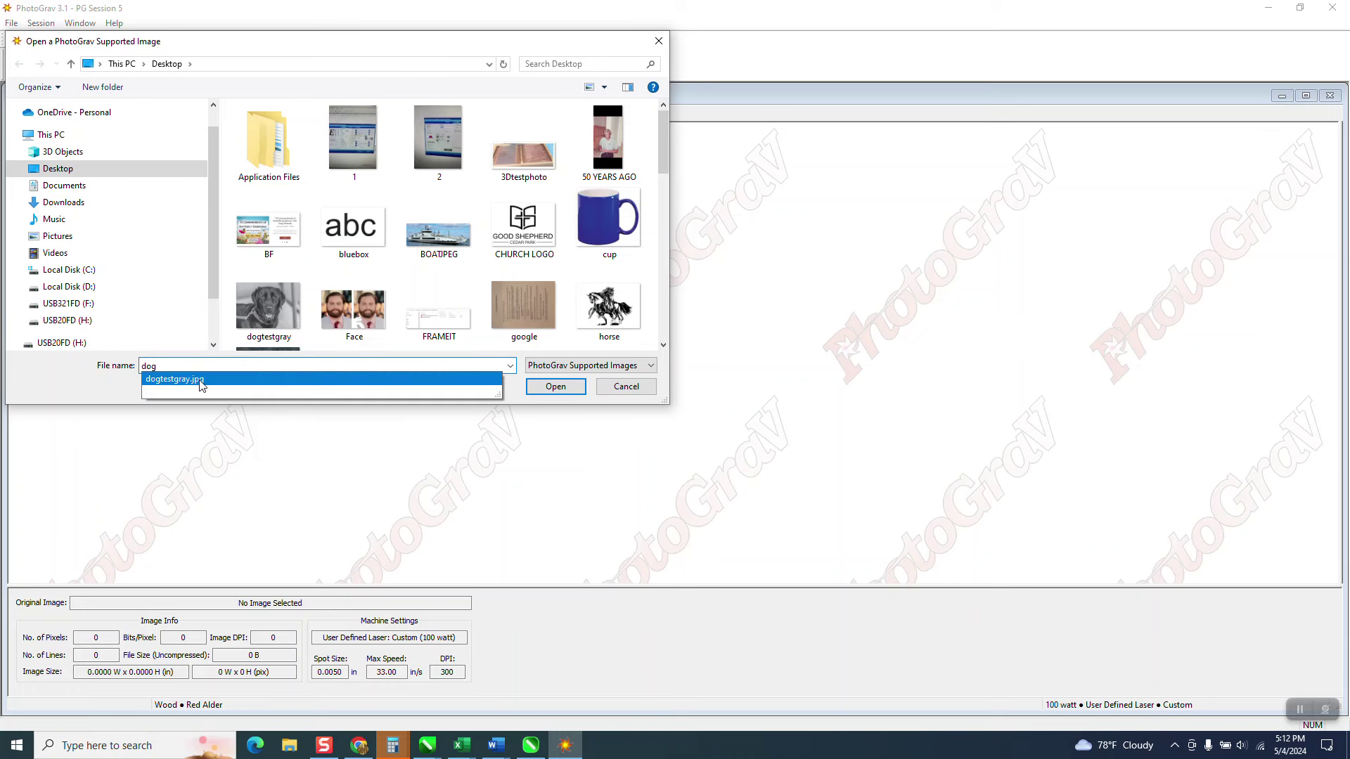
{"action": "left_click", "coordinate": [202, 385]}
{"action": "left_click", "coordinate": [566, 386]}
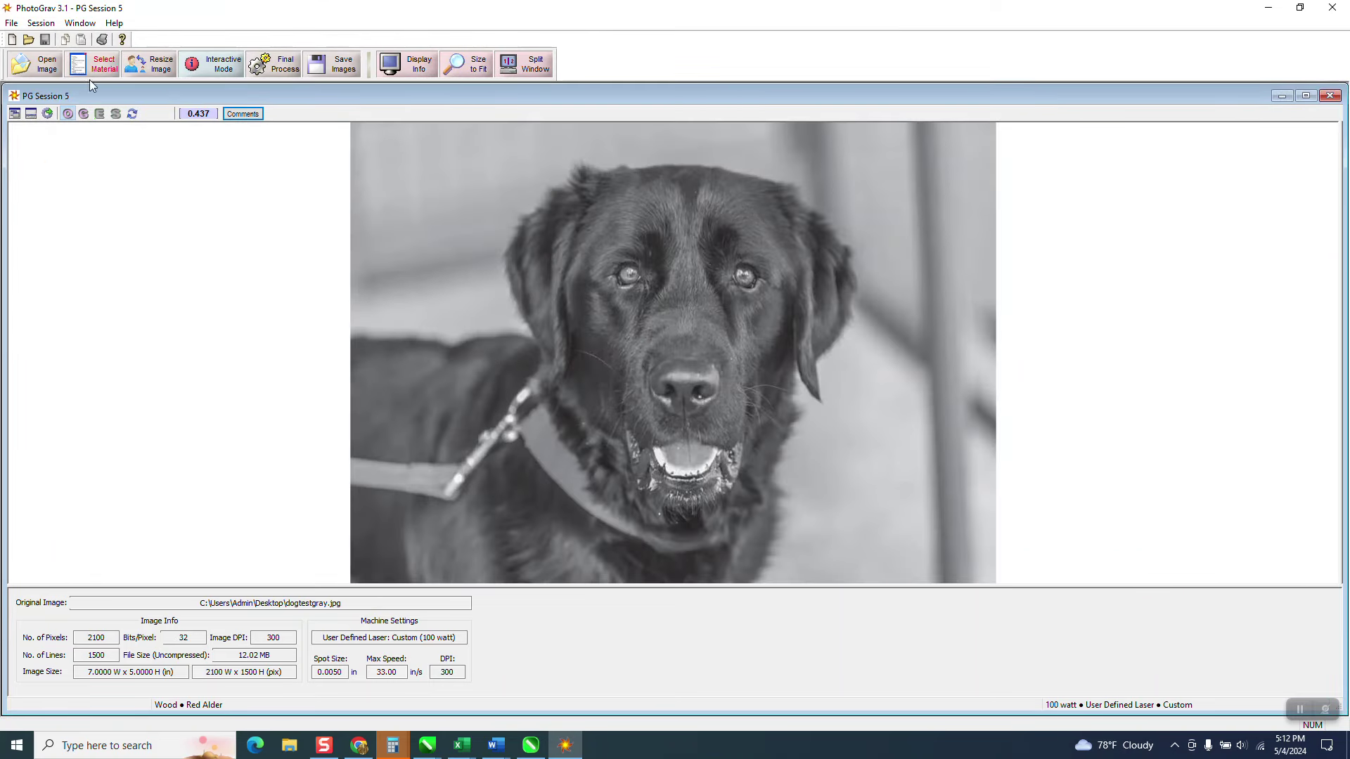
Leave the image size unchanged, set the material to Black Painted Acrylic, and run Final Process.
{"action": "left_click", "coordinate": [149, 65]}
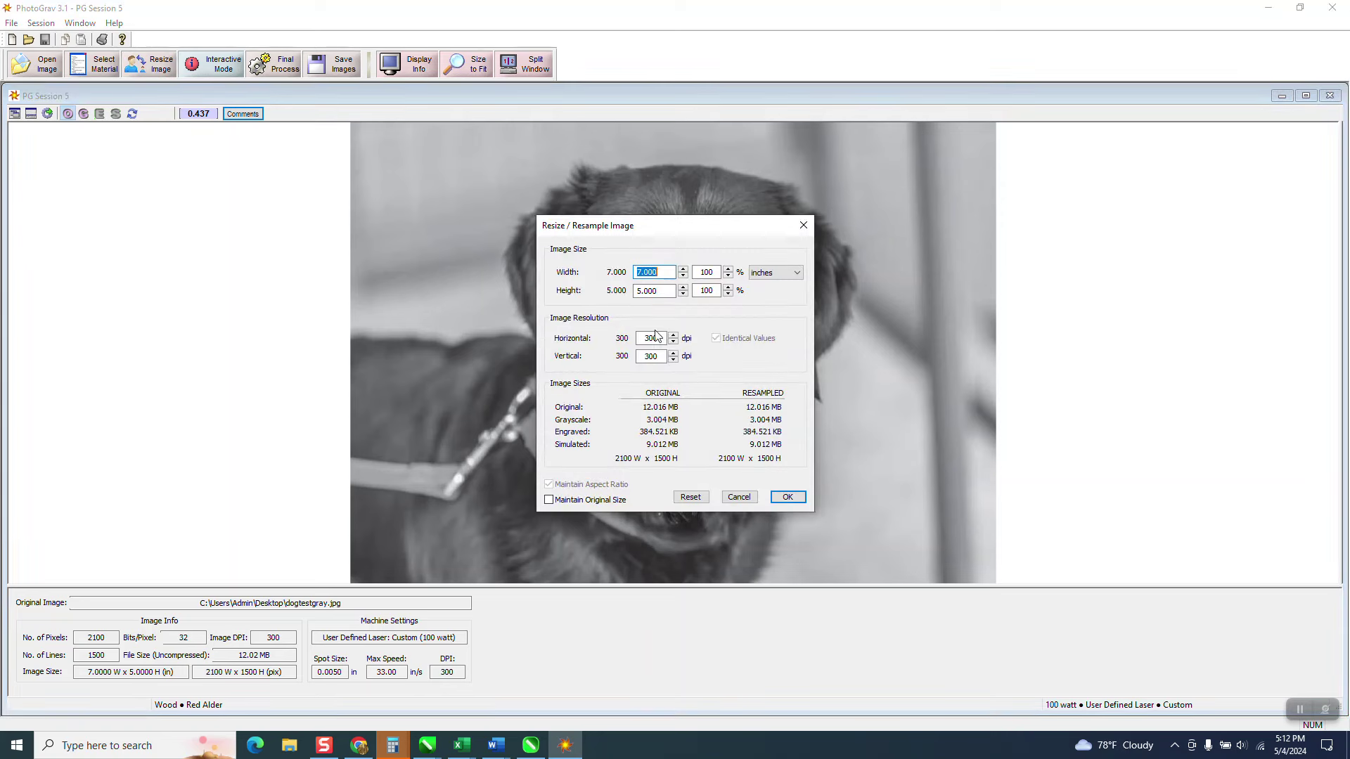
{"action": "left_click", "coordinate": [739, 497]}
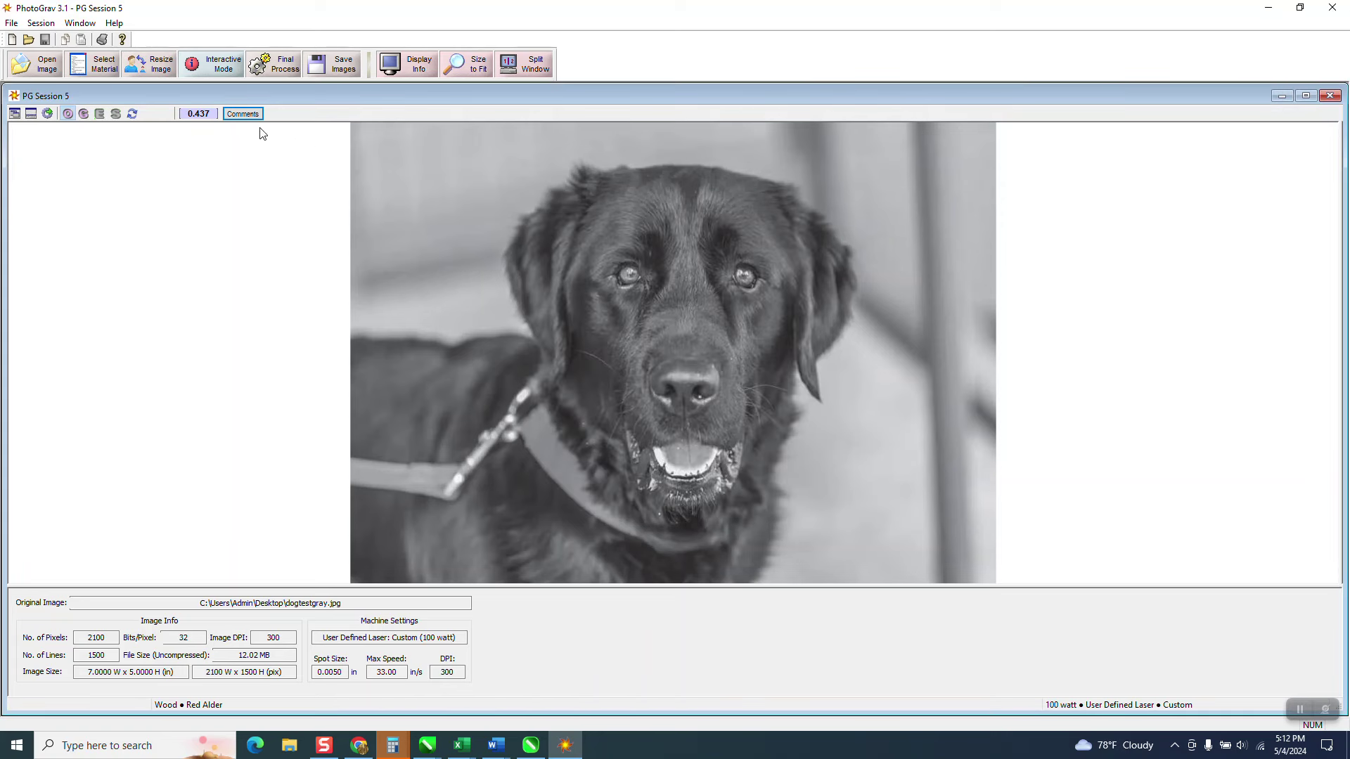
{"action": "left_click", "coordinate": [104, 64]}
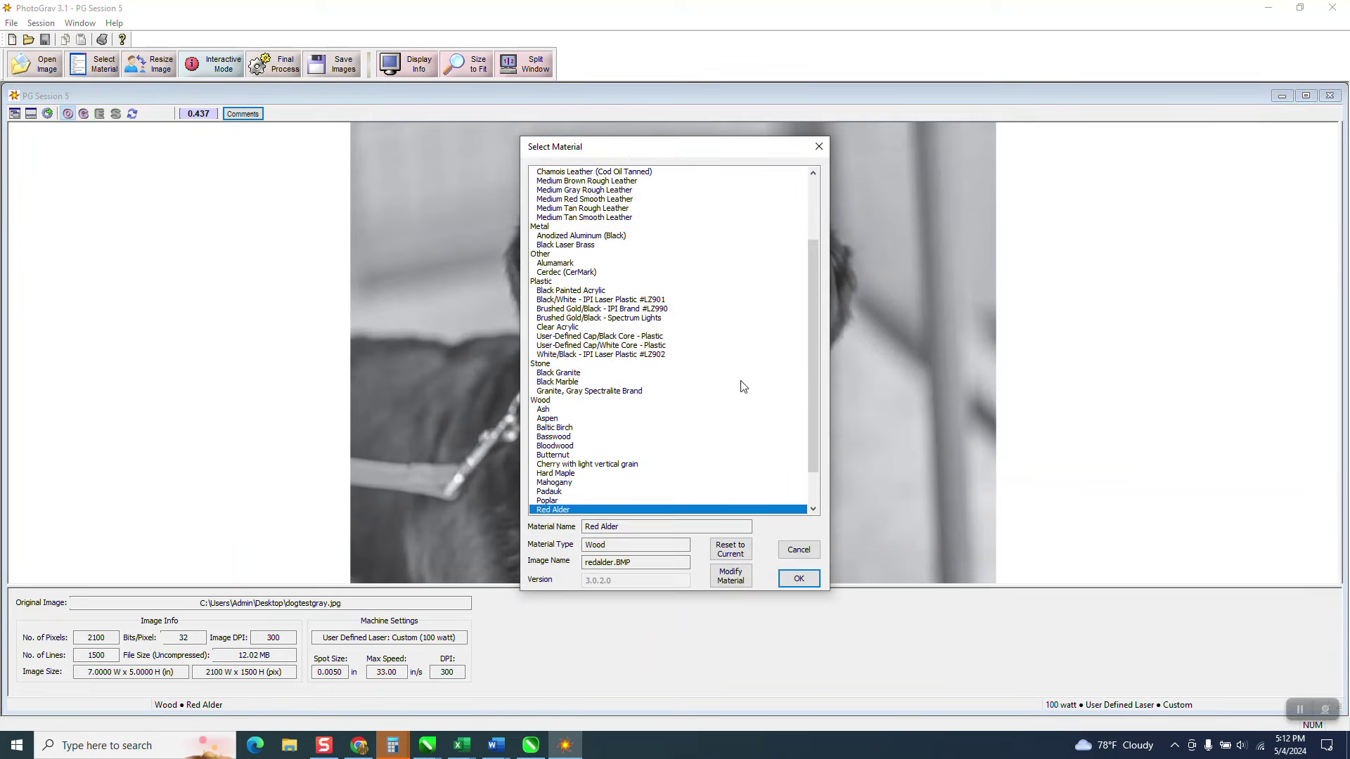
{"action": "left_click", "coordinate": [570, 291]}
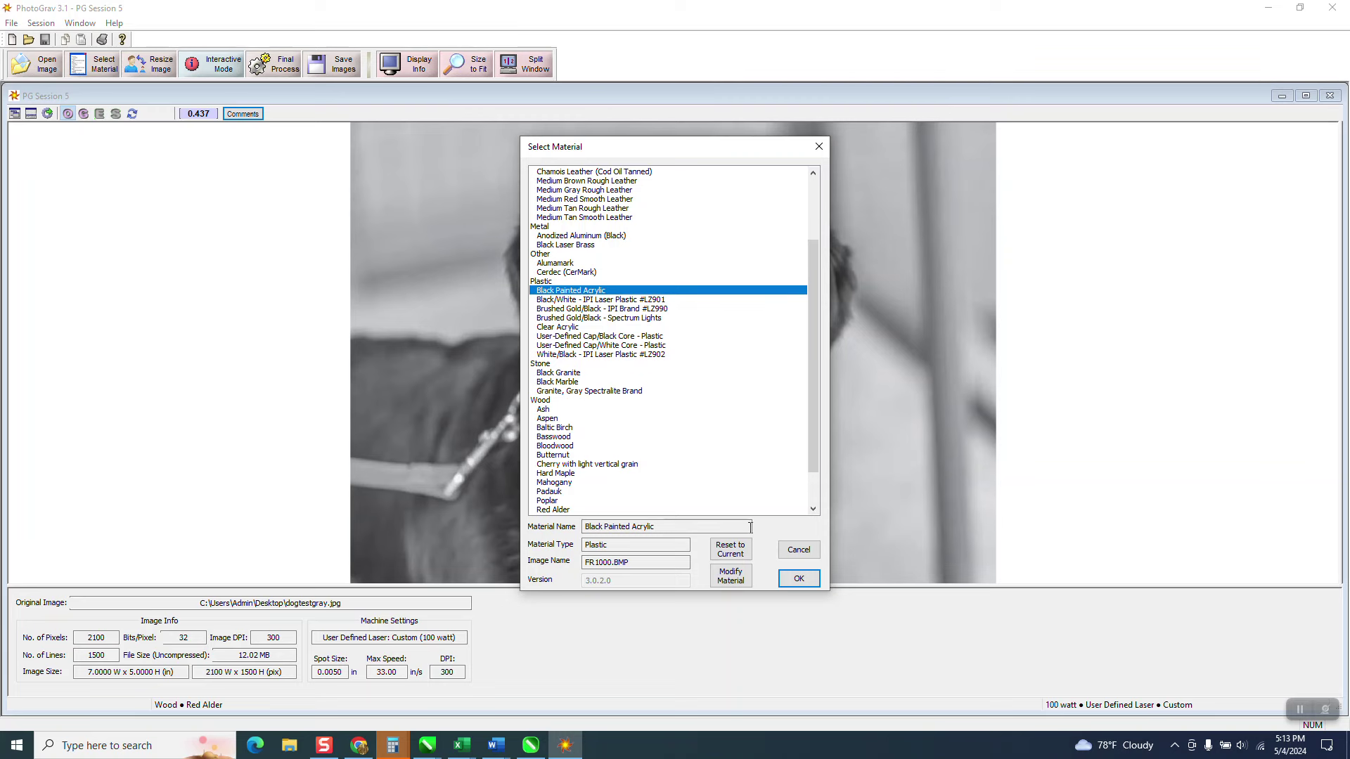
{"action": "left_click", "coordinate": [792, 577]}
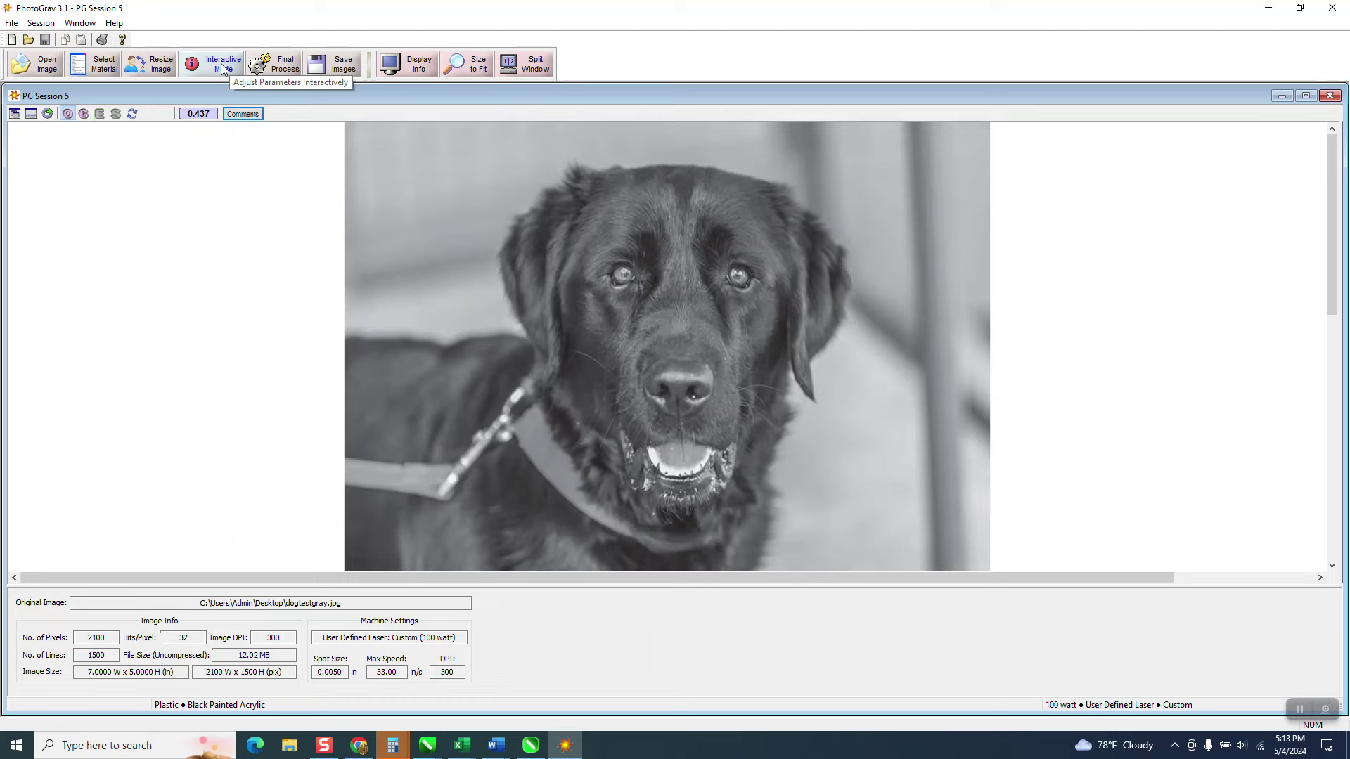
{"action": "left_click", "coordinate": [279, 69]}
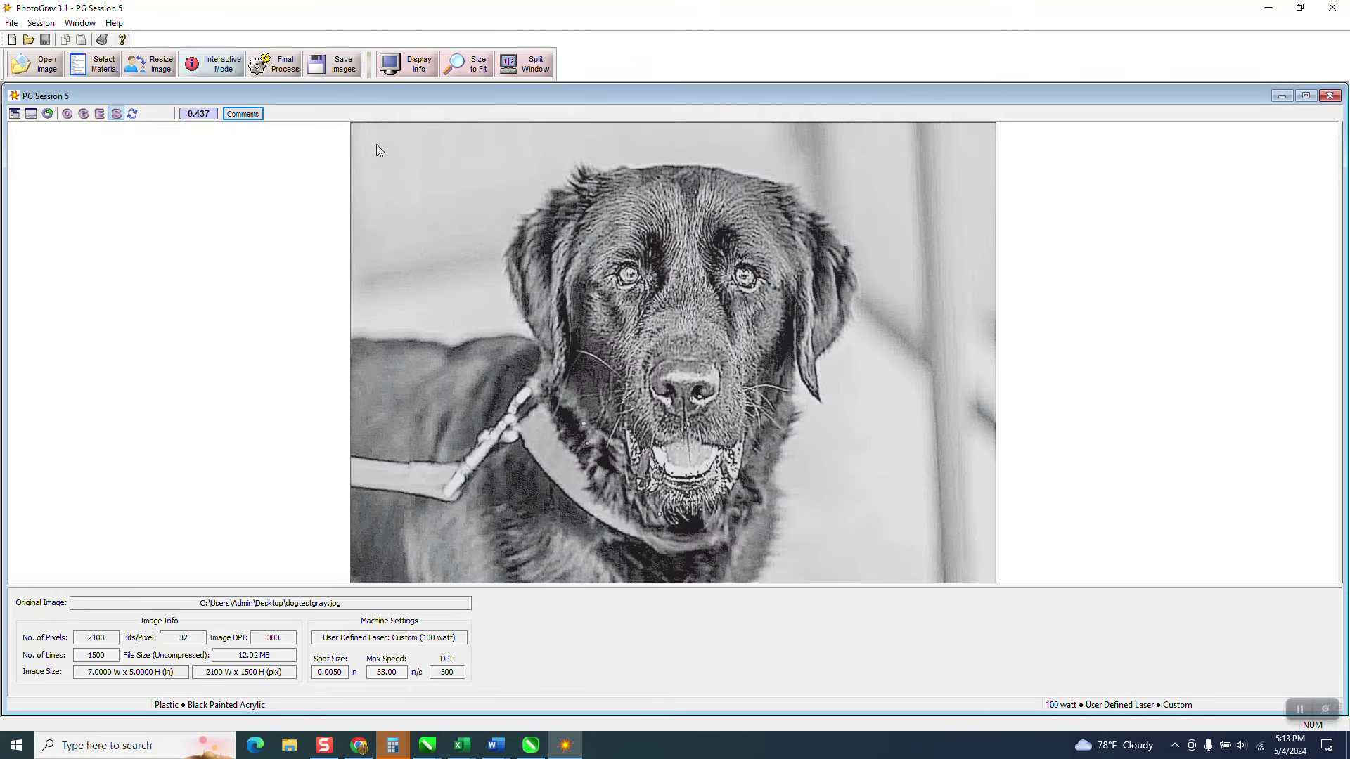
Save the engraved image flipped horizontally to the Desktop as dogtestgray (ENGR).
{"action": "left_click", "coordinate": [341, 68]}
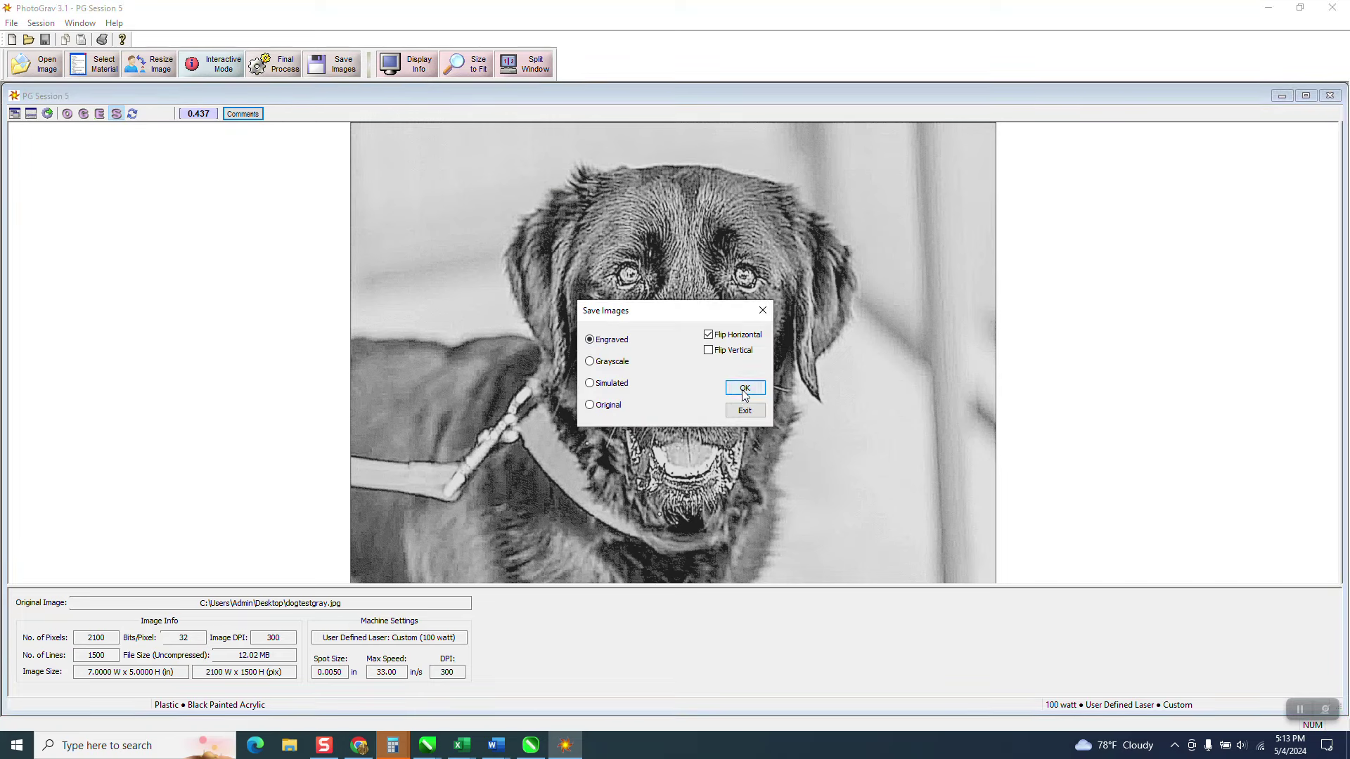
{"action": "left_click", "coordinate": [744, 390]}
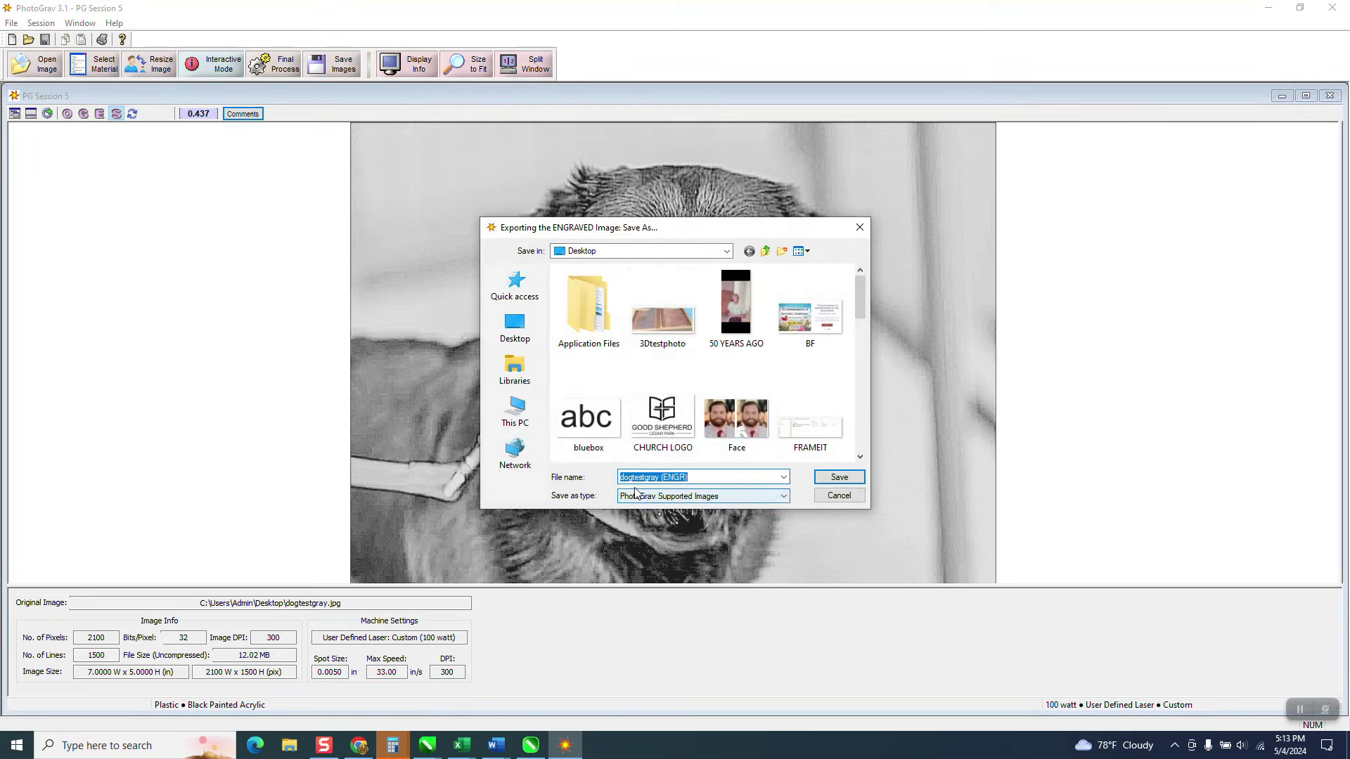
{"action": "left_click", "coordinate": [839, 477]}
{"action": "left_click", "coordinate": [427, 746]}
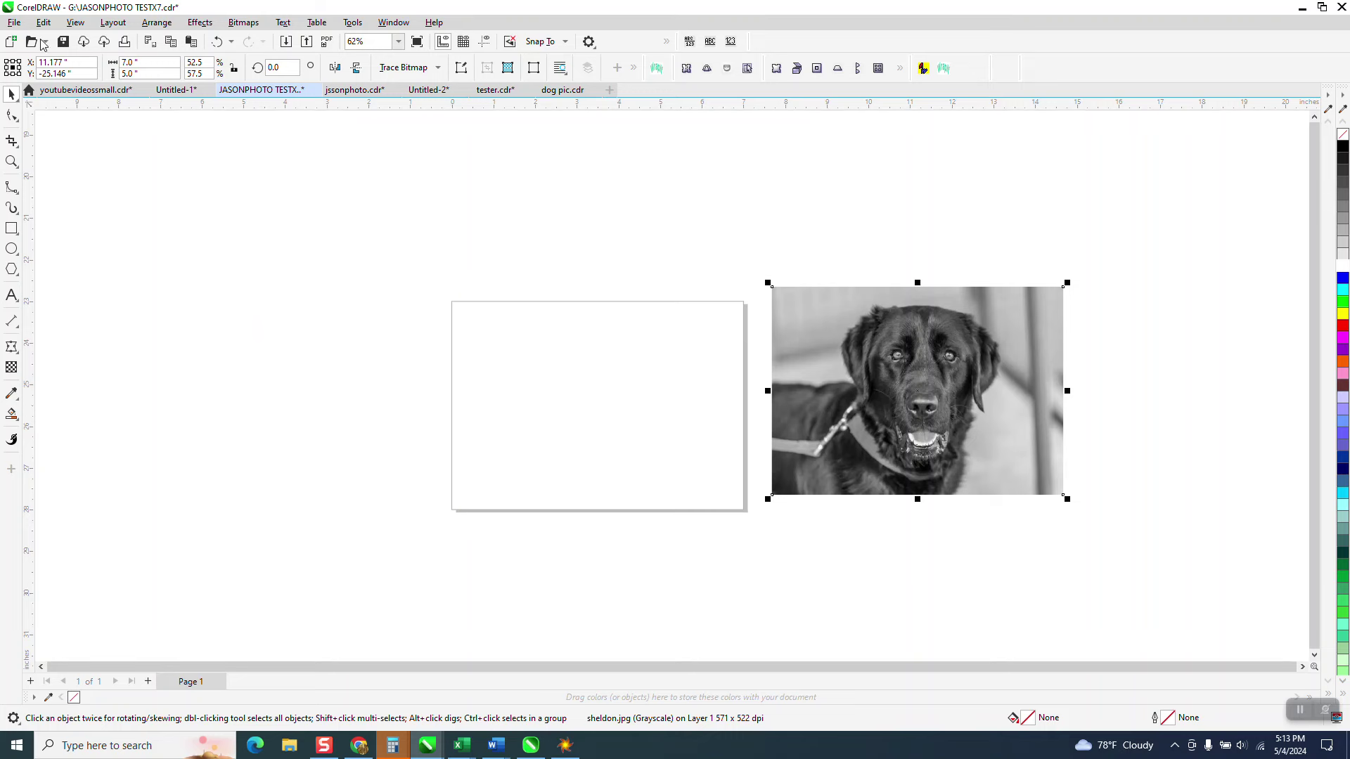
Import dogtestgray (ENGR).bmp onto the page and move the grayscale photo to its left.
{"action": "left_click", "coordinate": [14, 23]}
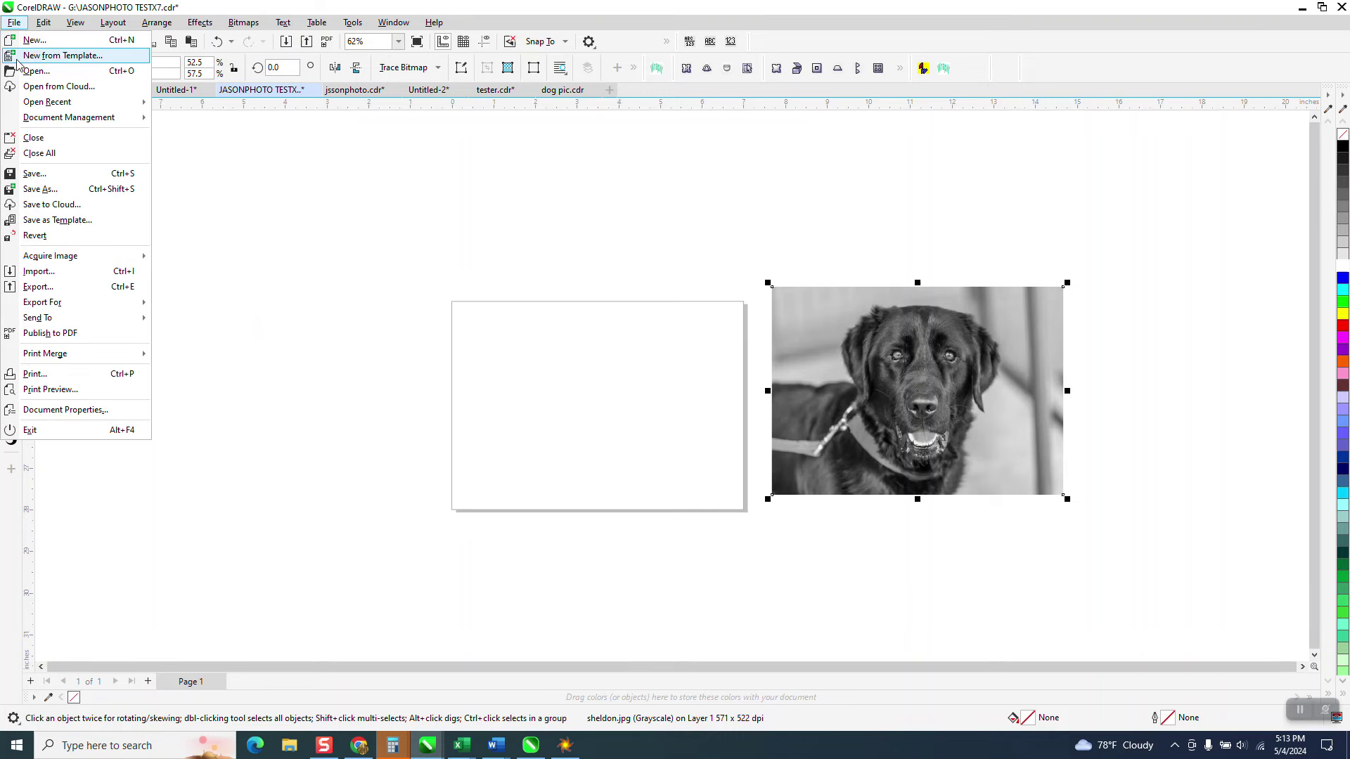
{"action": "left_click", "coordinate": [51, 272]}
{"action": "left_click", "coordinate": [431, 310]}
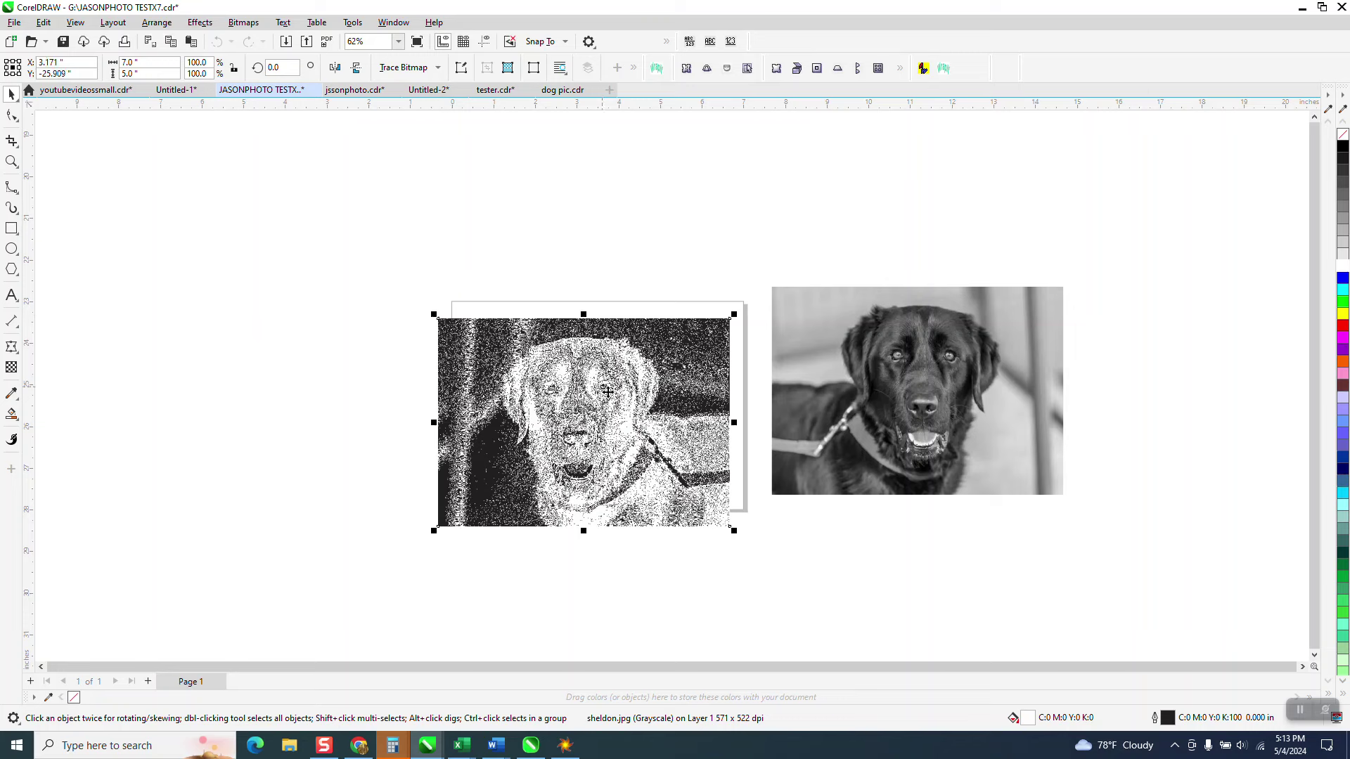
{"action": "left_click_drag", "start_coordinate": [680, 402], "coordinate": [700, 394]}
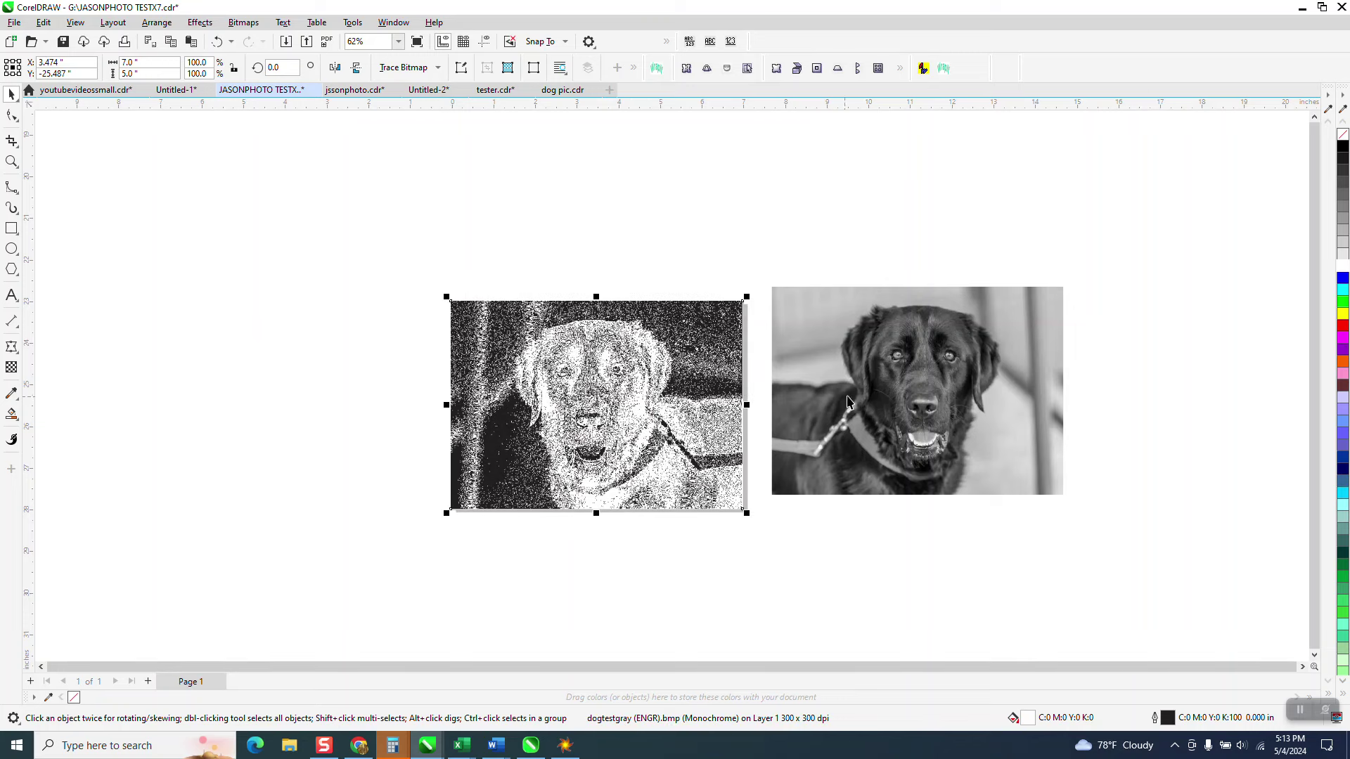
{"action": "left_click_drag", "start_coordinate": [875, 390], "coordinate": [253, 397]}
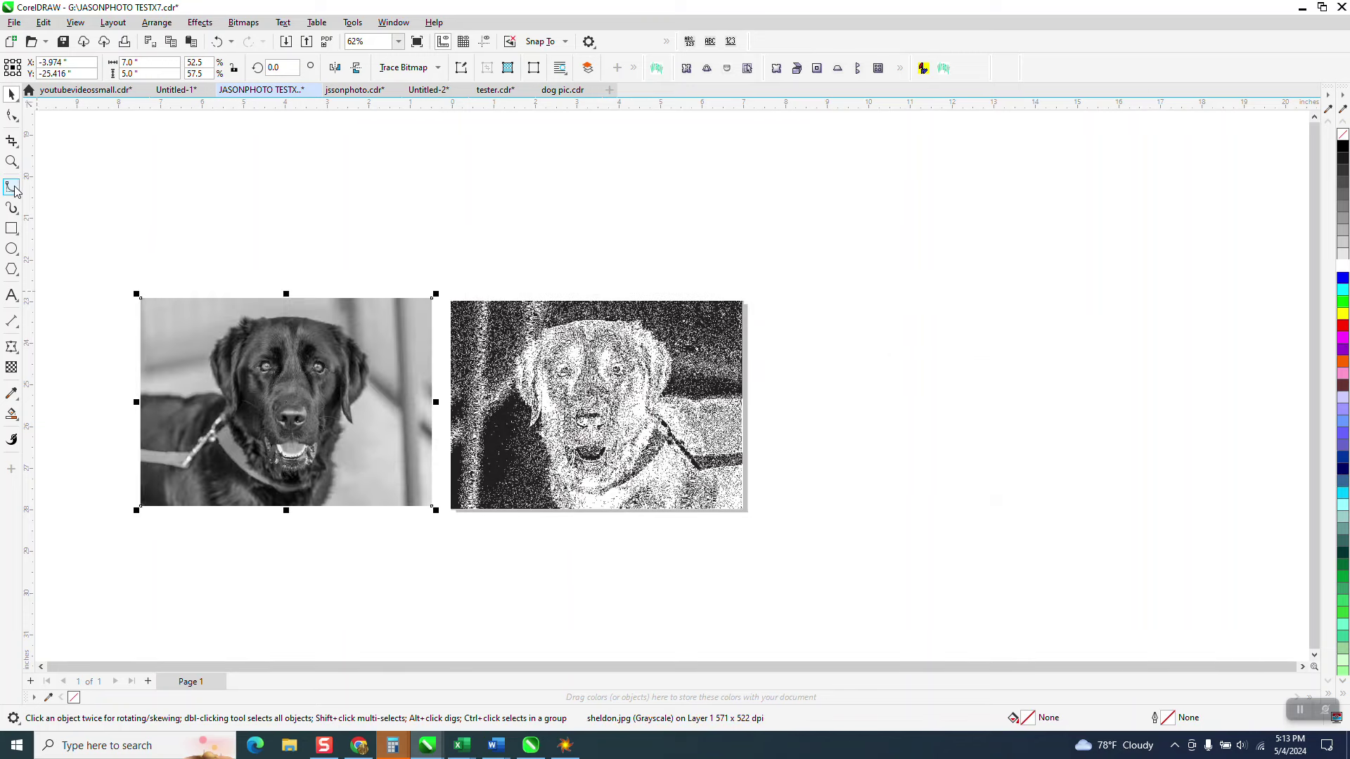
{"action": "left_click", "coordinate": [729, 401]}
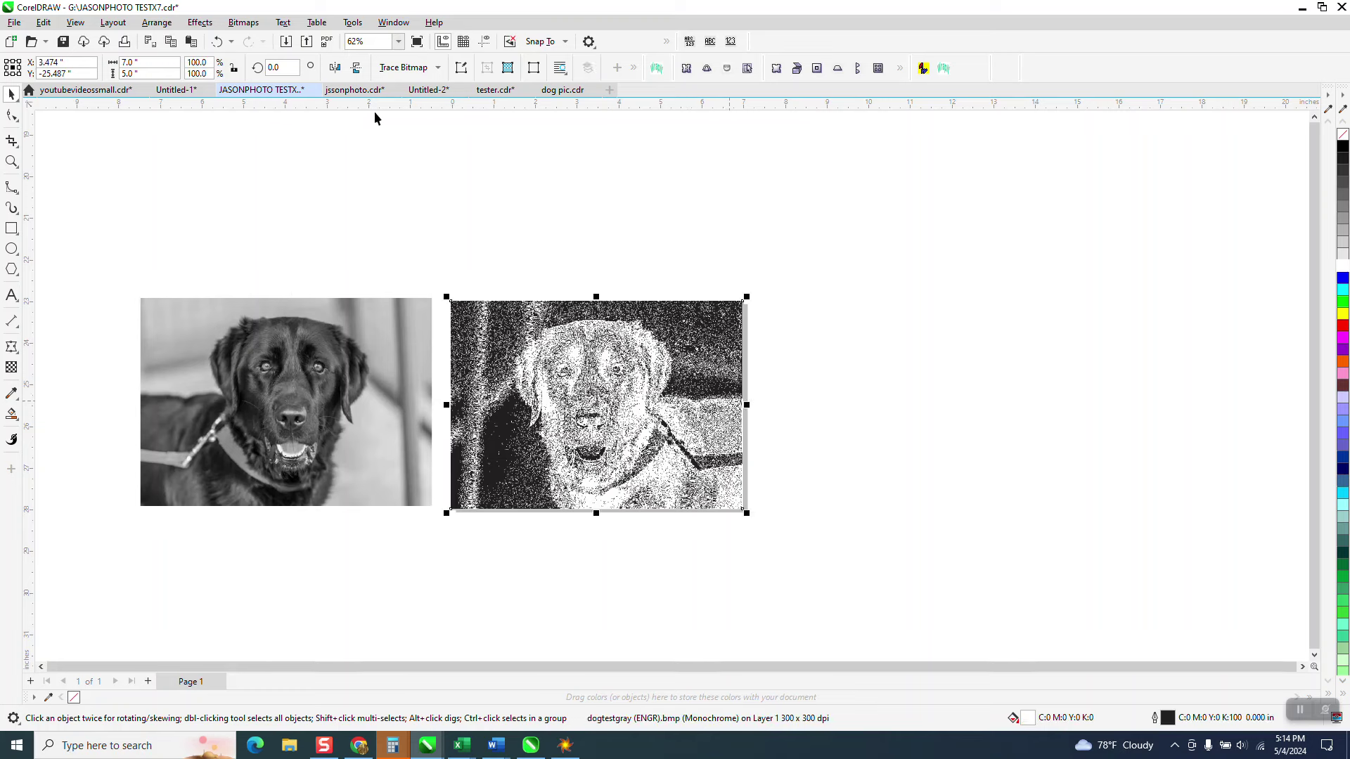
Mirror the engraved dog bitmap horizontally and zoom in on the dog's face.
{"action": "left_click", "coordinate": [335, 69]}
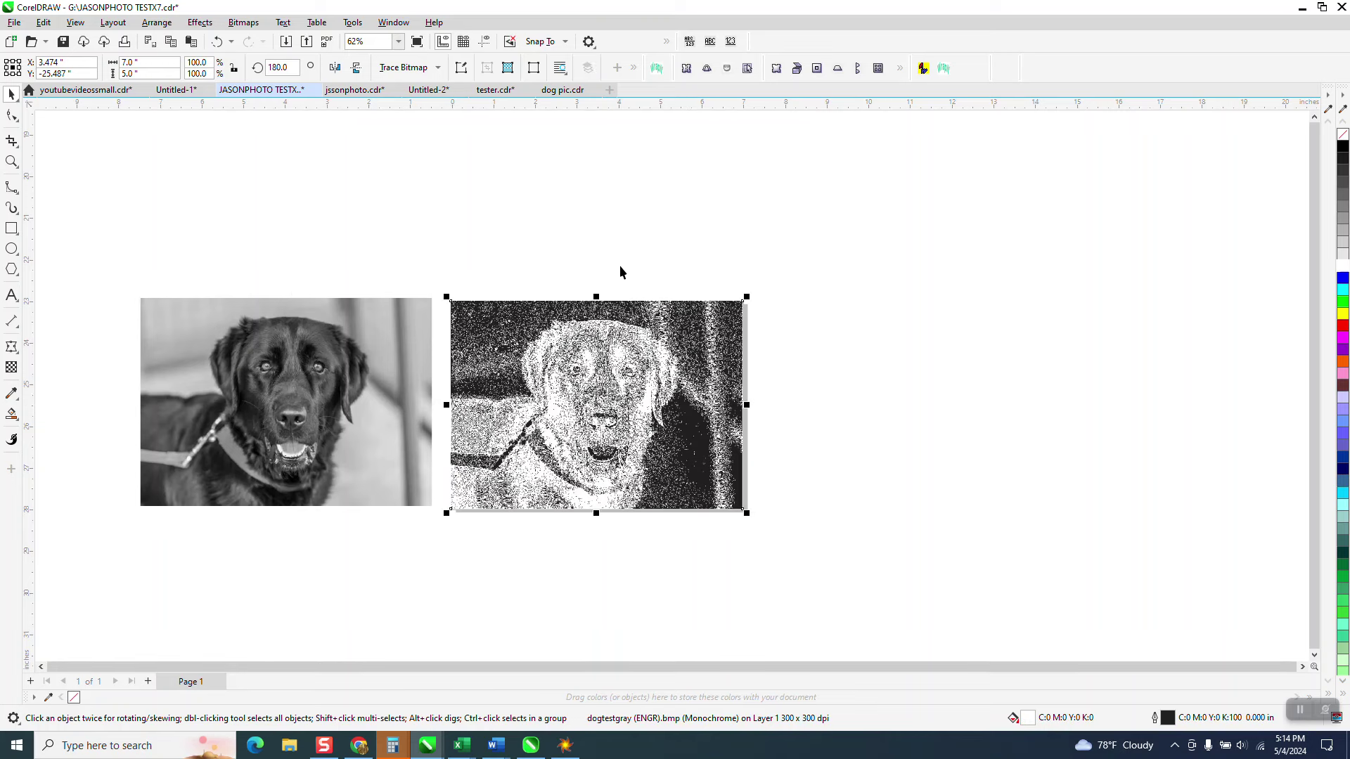
{"action": "left_click", "coordinate": [11, 162]}
{"action": "scroll", "coordinate": [727, 383], "scroll_direction": "up", "scroll_amount": 1}
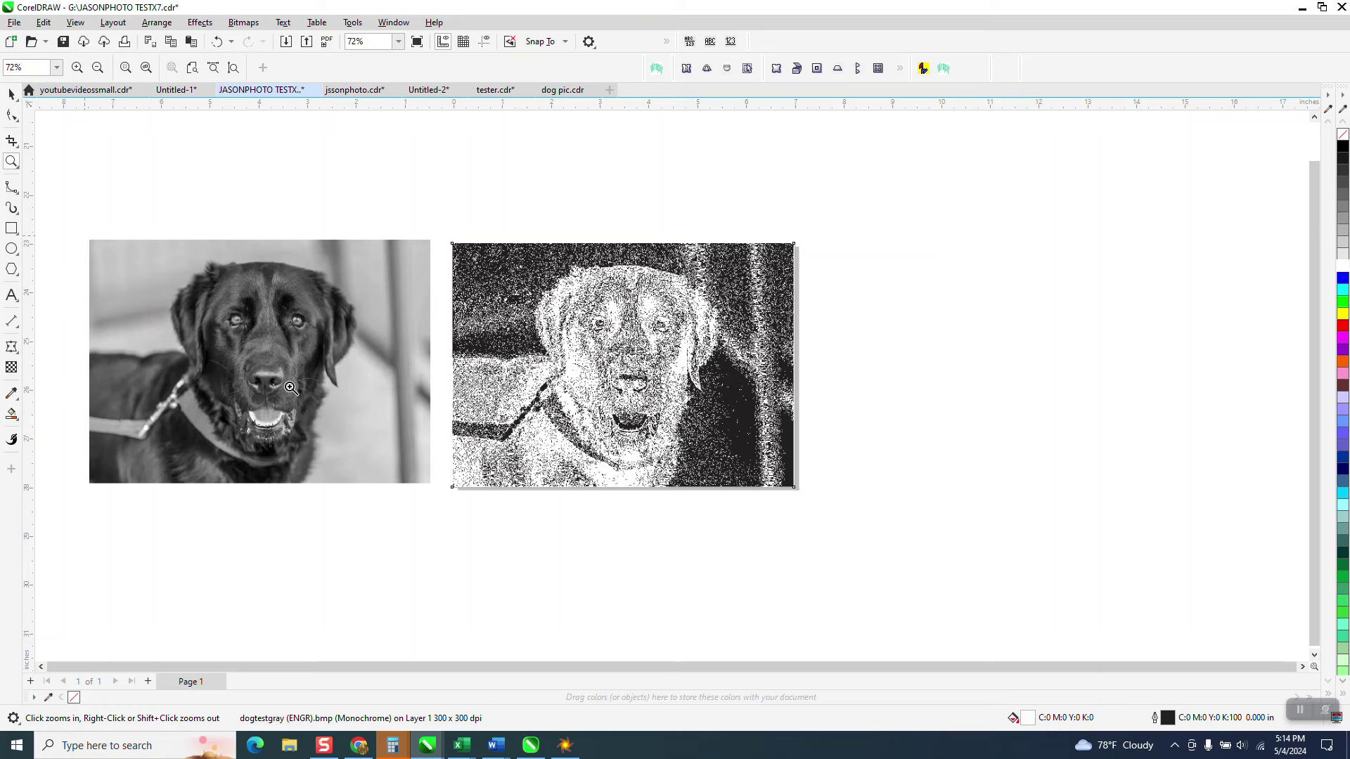
{"action": "left_click_drag", "start_coordinate": [63, 235], "coordinate": [835, 527]}
Inspect the engraving close up at the dog's muzzle, then set the grayscale photo flush against it.
{"action": "left_click_drag", "start_coordinate": [895, 334], "coordinate": [1125, 536]}
{"action": "scroll", "coordinate": [911, 415], "scroll_direction": "down", "scroll_amount": 4}
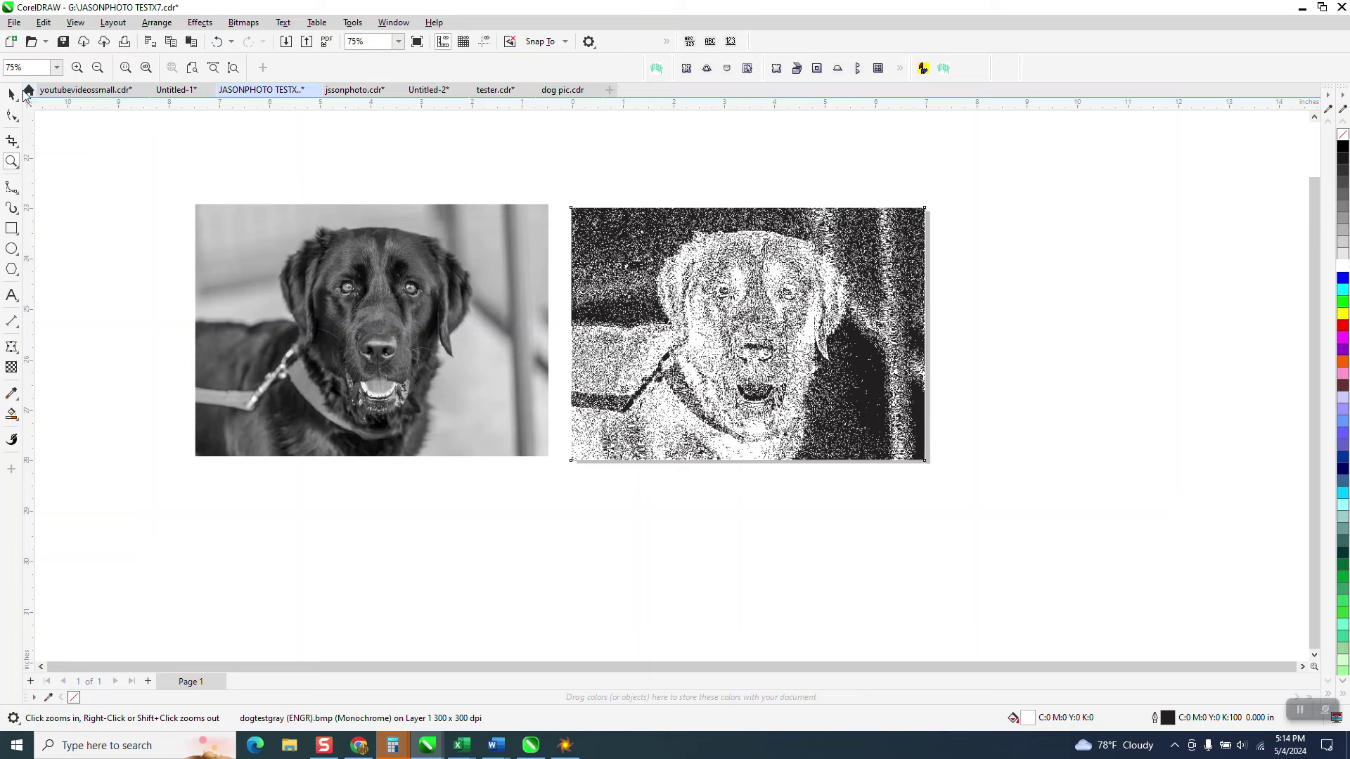
{"action": "key", "text": "space"}
{"action": "key", "text": "ctrl+v"}
{"action": "left_click_drag", "start_coordinate": [618, 473], "coordinate": [494, 277]}
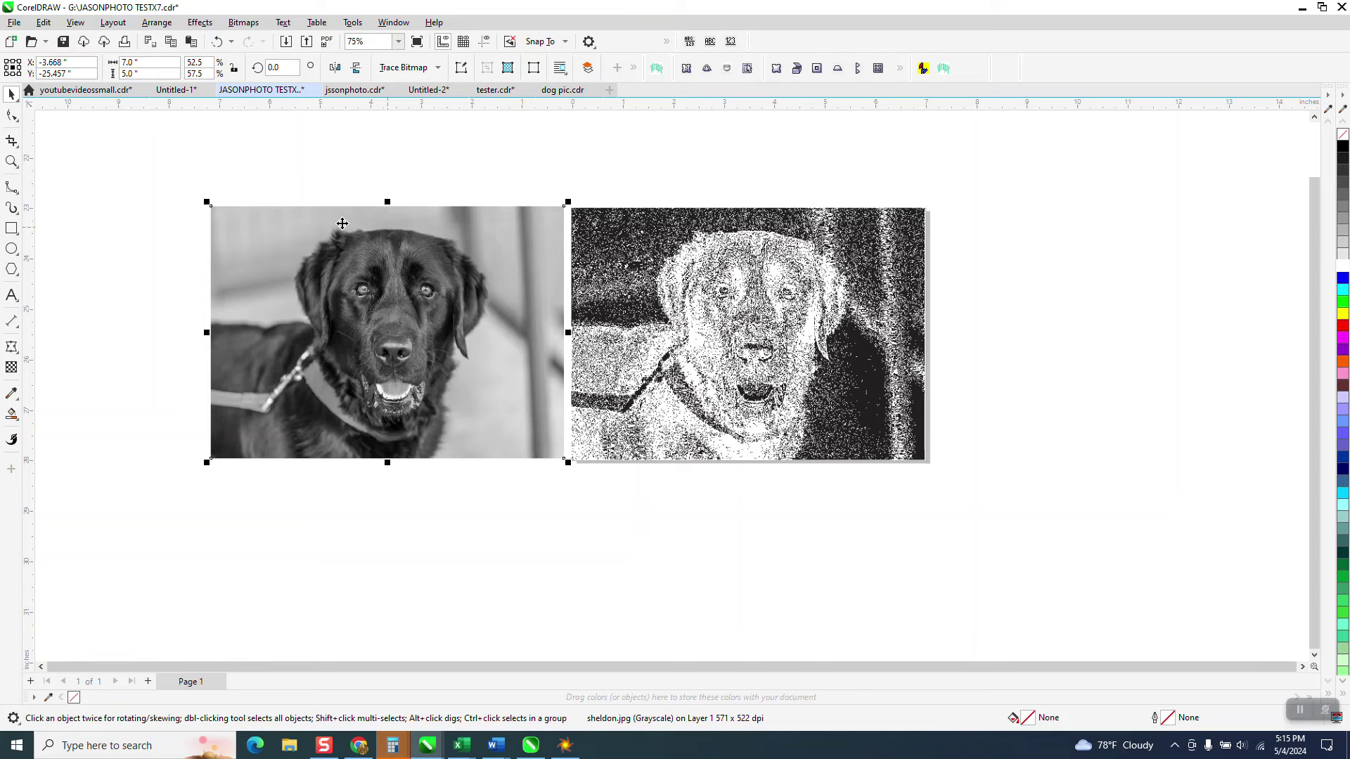
Move the grayscale photo lower left, shift the engraved copy aside, and box the dog's face for cropping.
{"action": "mouse_move", "coordinate": [383, 311]}
{"action": "left_mouse_down"}
{"action": "mouse_move", "coordinate": [302, 525]}
{"action": "mouse_move", "coordinate": [303, 612]}
{"action": "left_mouse_up"}
{"action": "left_click_drag", "start_coordinate": [741, 395], "coordinate": [596, 380]}
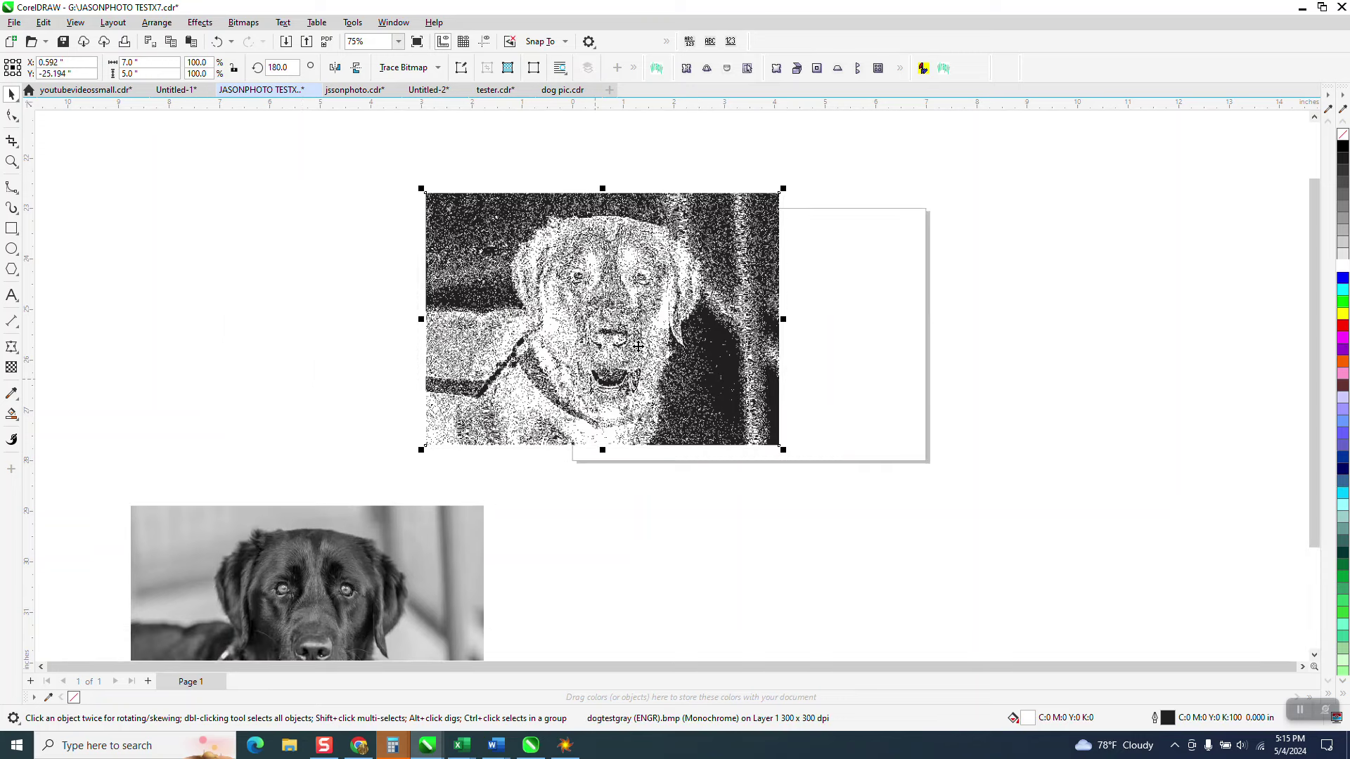
{"action": "left_click", "coordinate": [12, 141]}
{"action": "left_click_drag", "start_coordinate": [728, 304], "coordinate": [822, 447]}
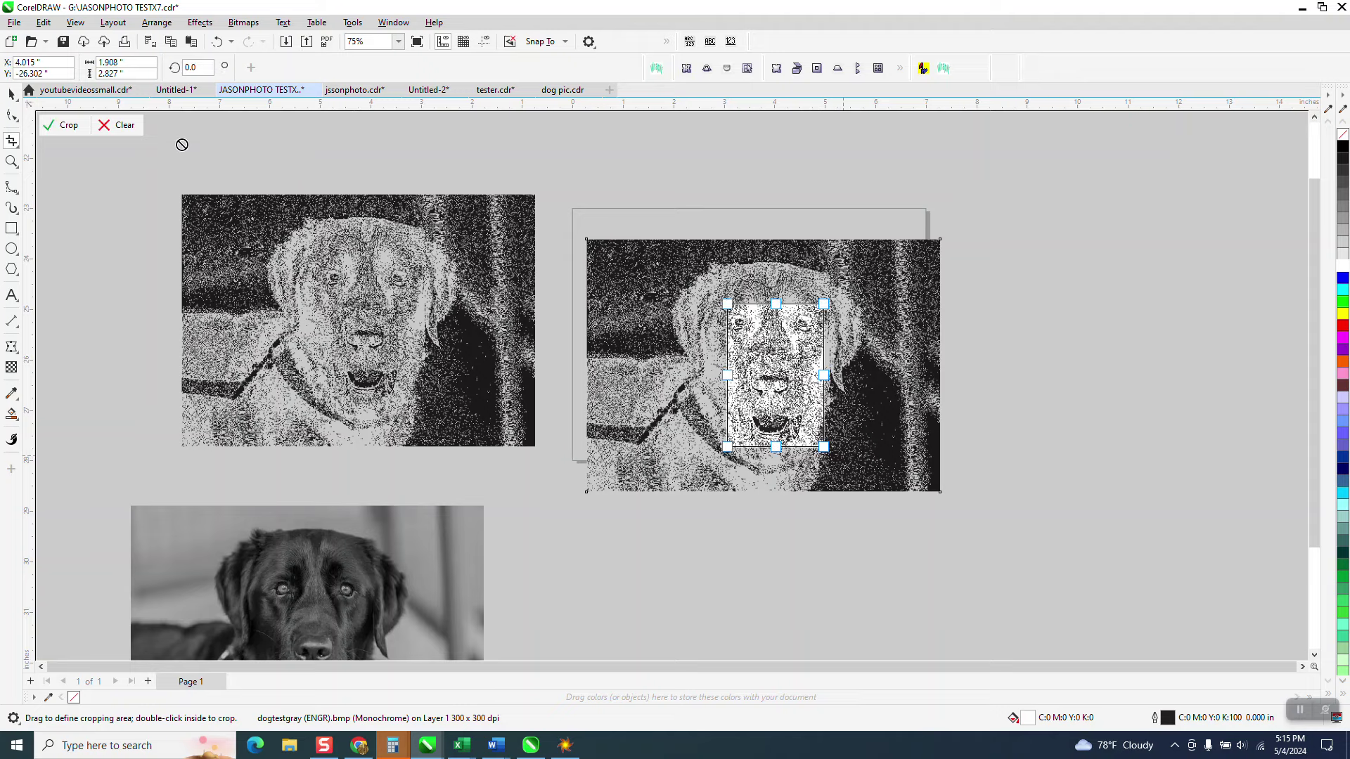
Crop the engraved copy to the dog's face and place it at the page's top-left corner.
{"action": "left_click", "coordinate": [68, 125]}
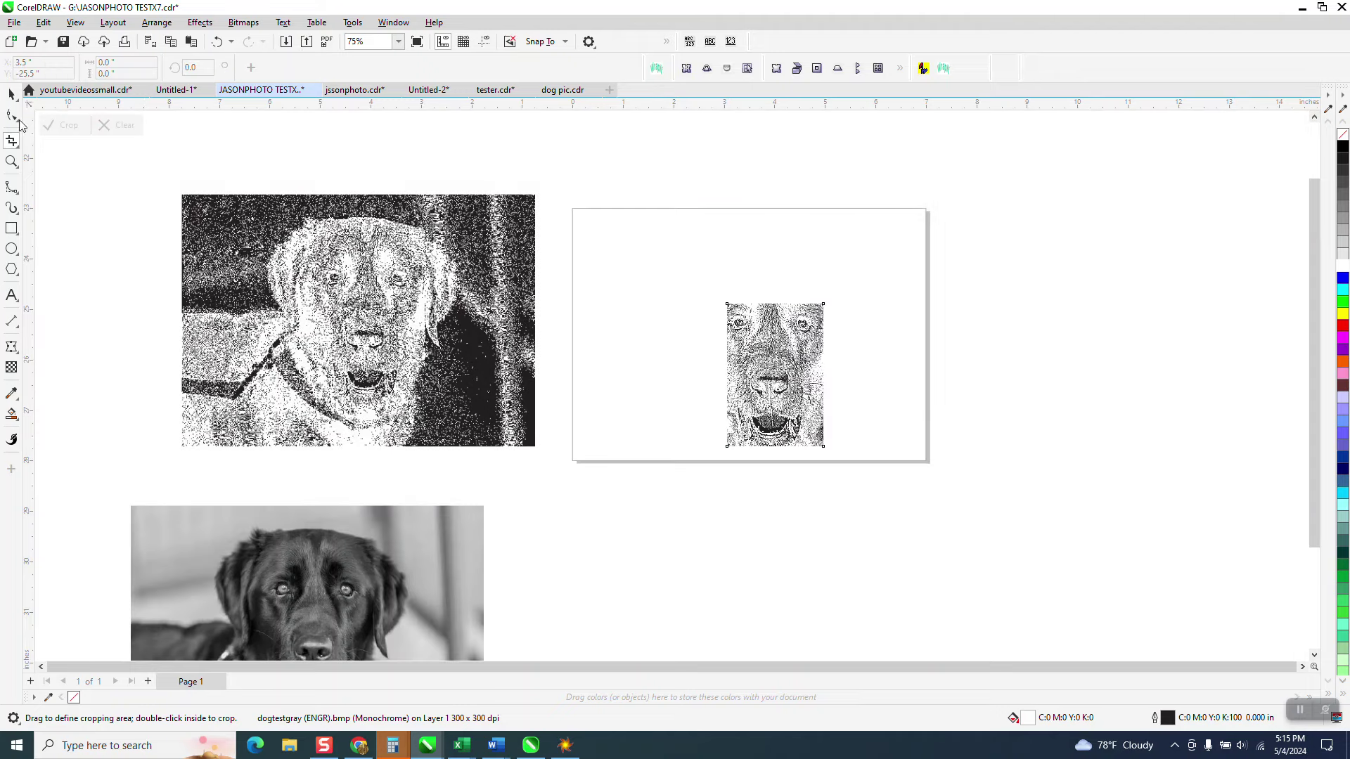
{"action": "left_click", "coordinate": [12, 93]}
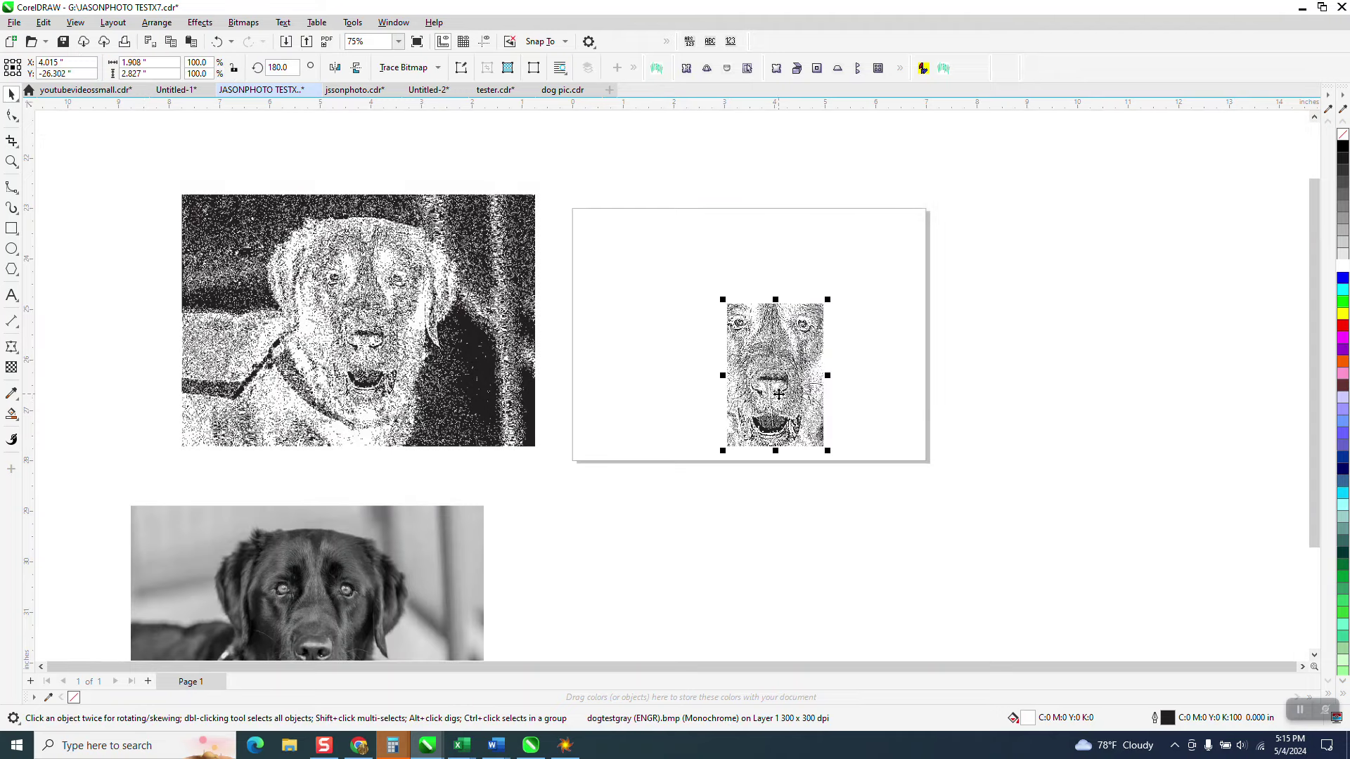
{"action": "left_click_drag", "start_coordinate": [780, 401], "coordinate": [629, 306]}
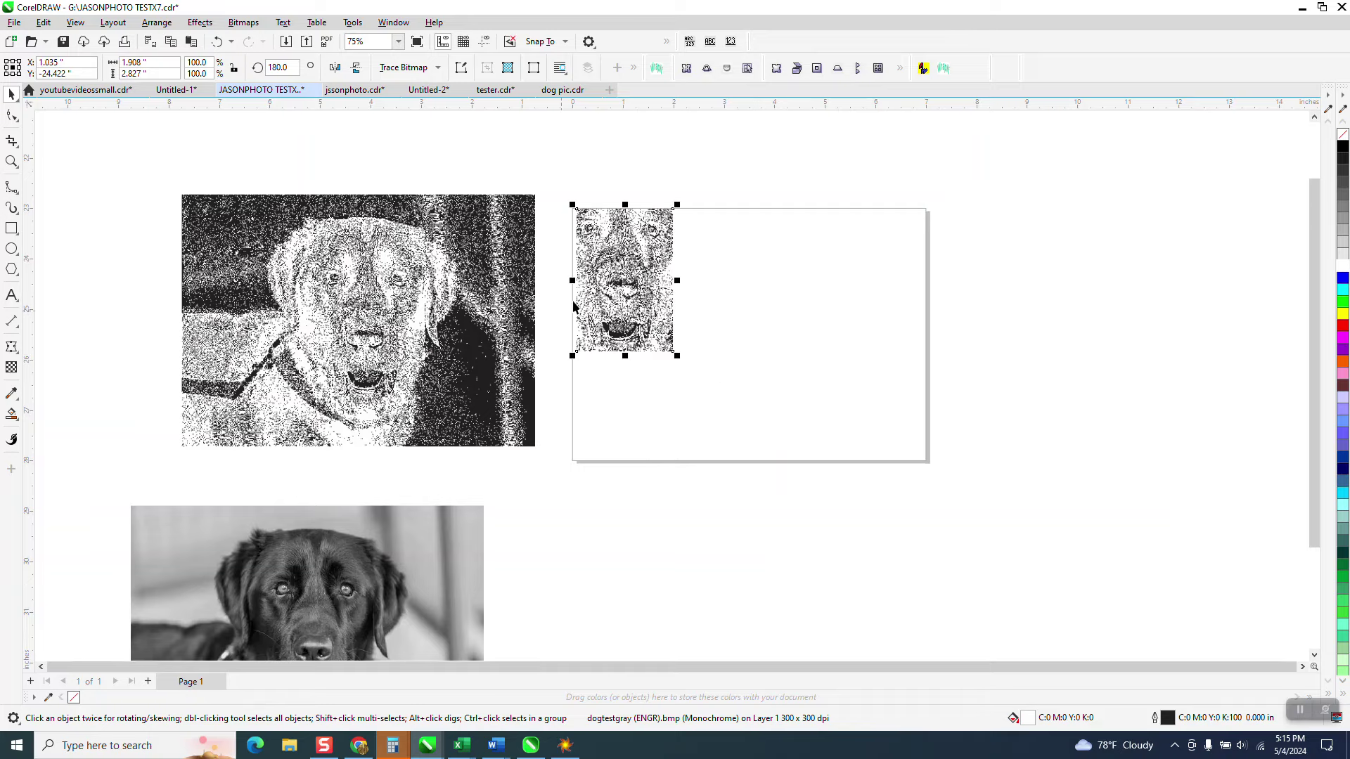
Zoom in on the small cropped face to inspect it, then zoom back out.
{"action": "left_click", "coordinate": [12, 161]}
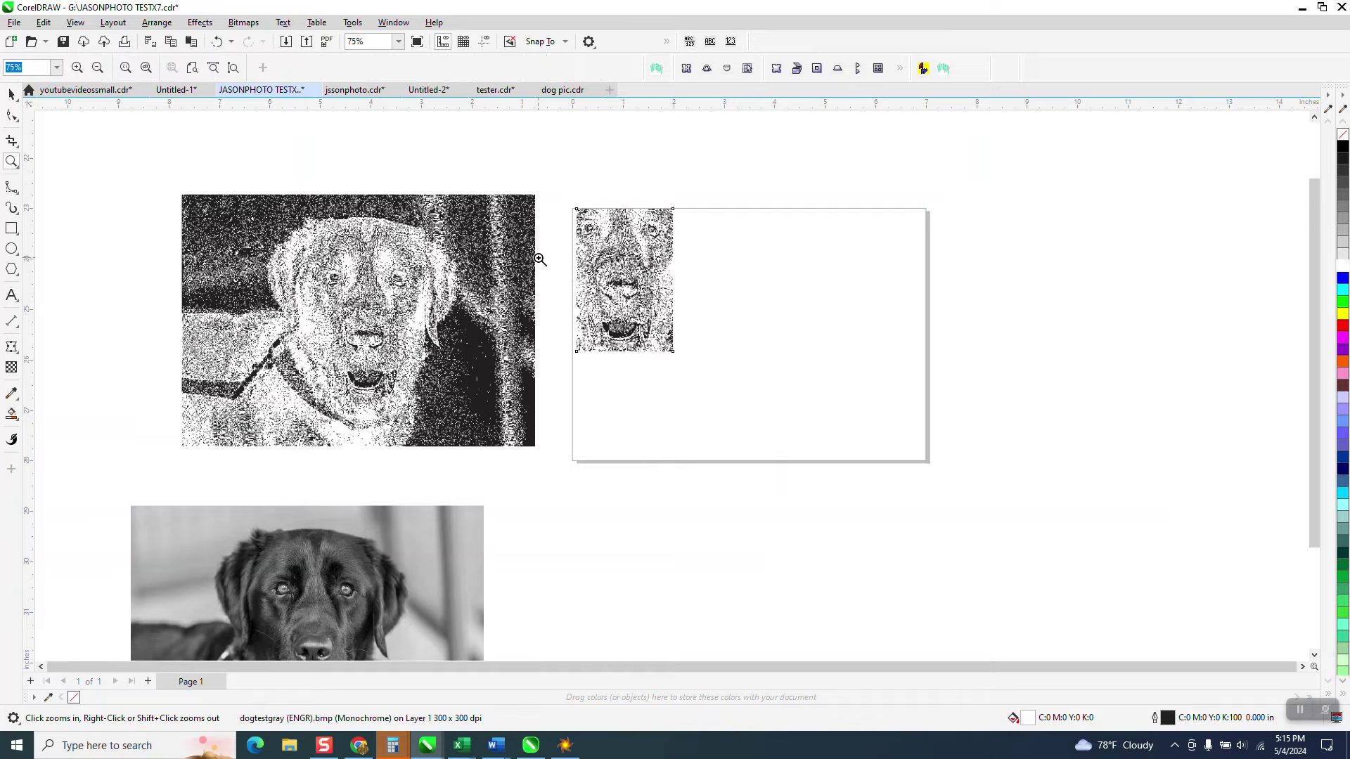
{"action": "left_click_drag", "start_coordinate": [561, 214], "coordinate": [786, 411]}
{"action": "scroll", "coordinate": [565, 352], "scroll_direction": "down", "scroll_amount": 2}
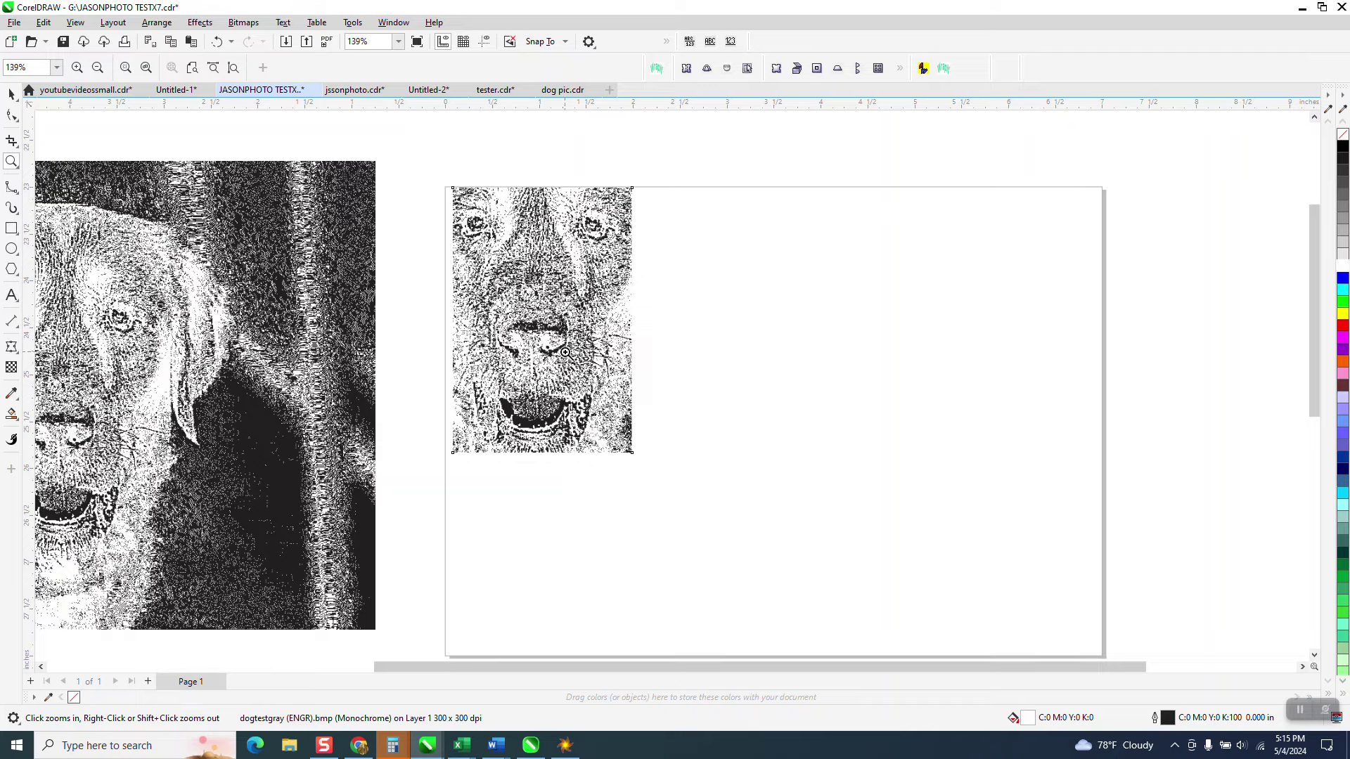
{"action": "scroll", "coordinate": [632, 344], "scroll_direction": "down", "scroll_amount": 2}
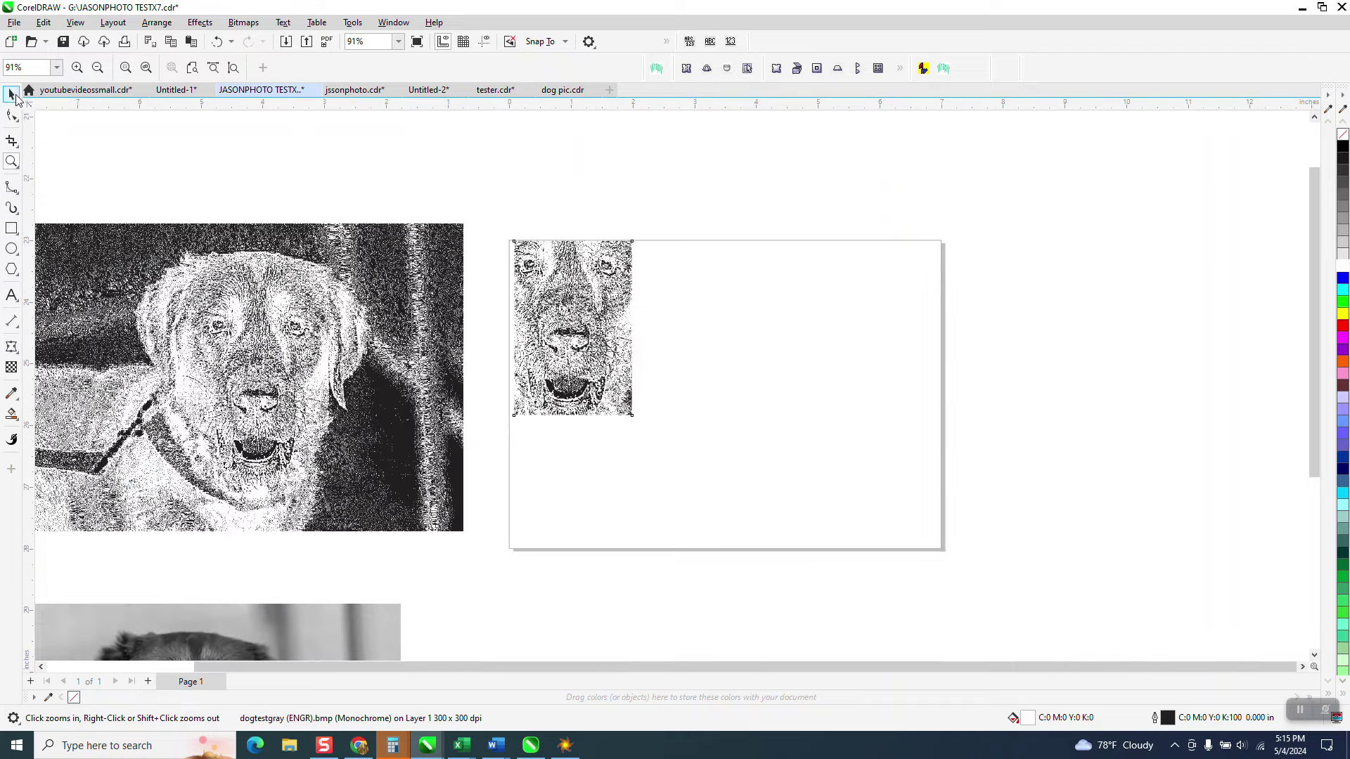
{"action": "left_click", "coordinate": [12, 95]}
Delete the cropped face and centre the full engraved dog image on the 7x5 page.
{"action": "left_click", "coordinate": [532, 302]}
{"action": "key", "text": "Delete"}
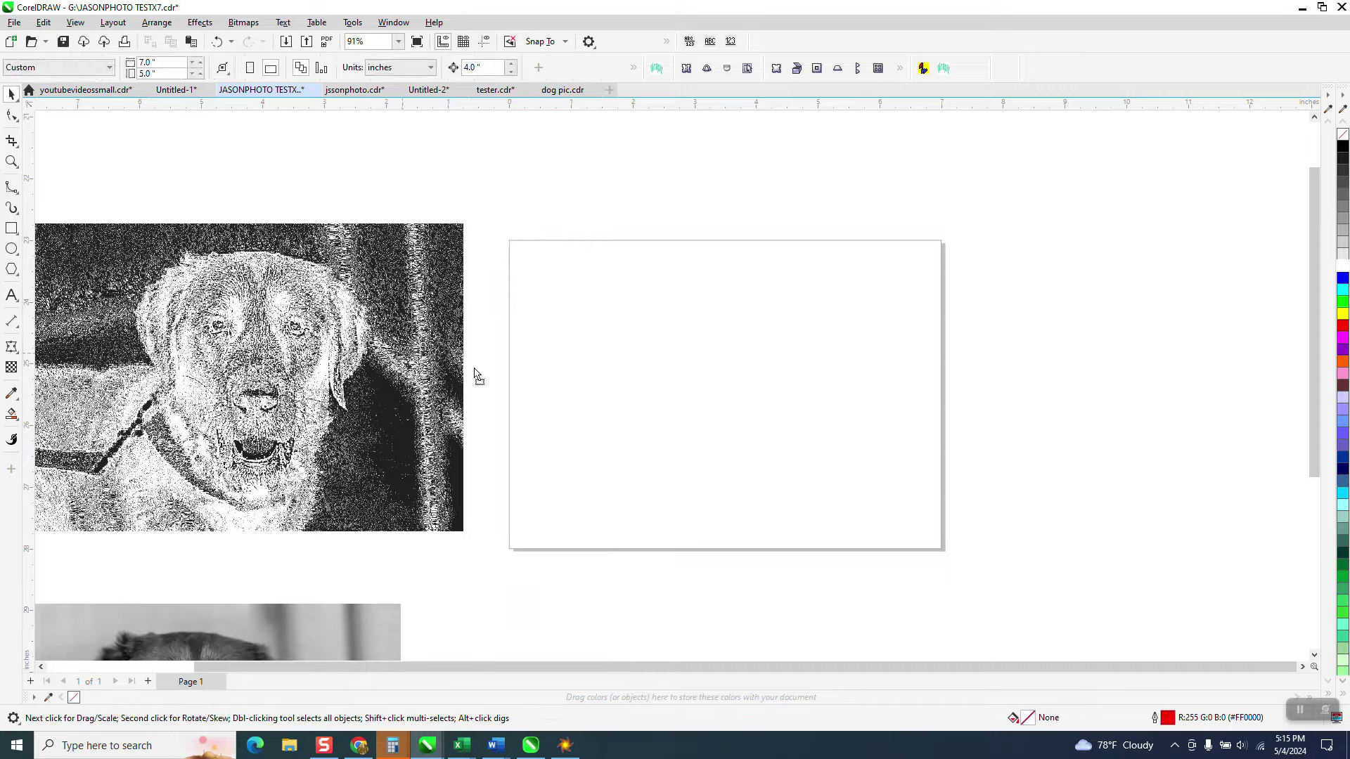
{"action": "left_click_drag", "start_coordinate": [417, 358], "coordinate": [735, 390]}
{"action": "key", "text": "p"}
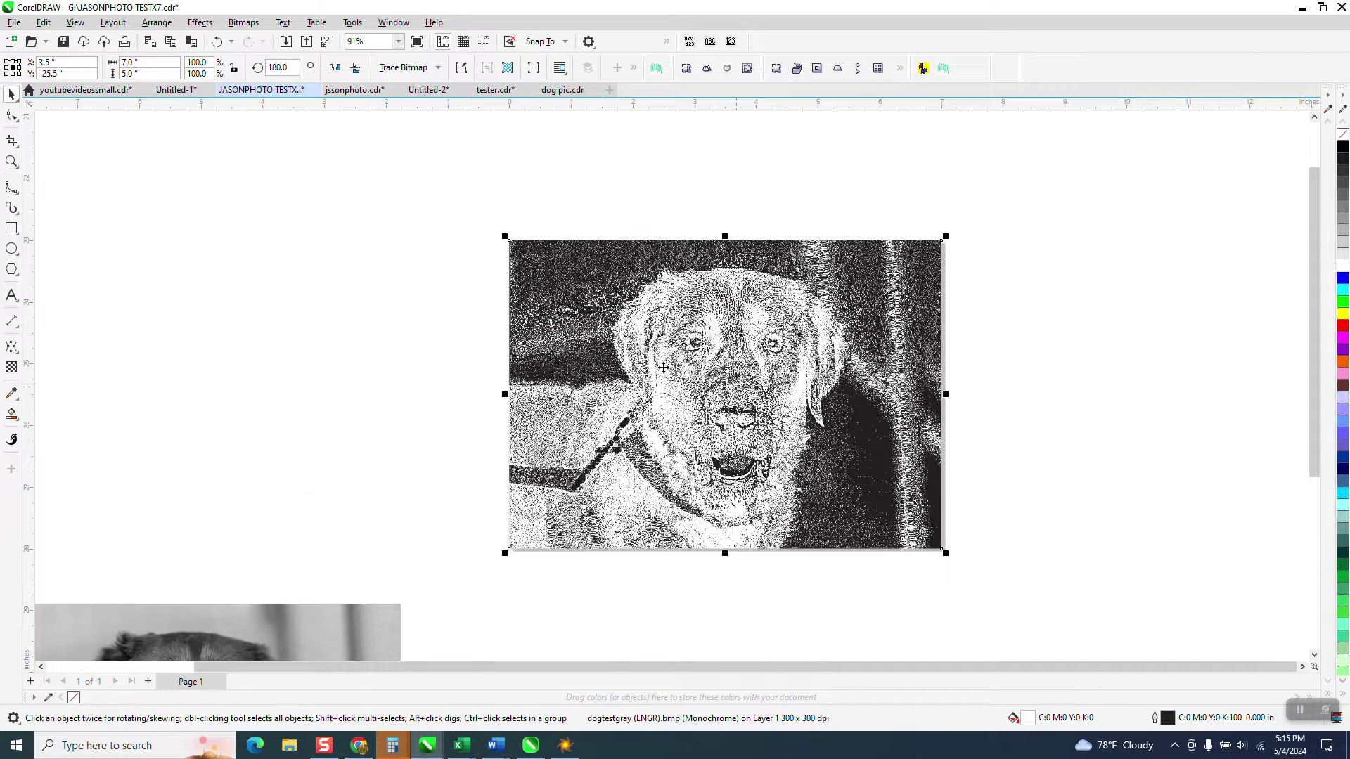
Zoom in on the dog's face to inspect the centred engraving.
{"action": "left_click", "coordinate": [12, 161]}
{"action": "left_click_drag", "start_coordinate": [662, 320], "coordinate": [837, 448]}
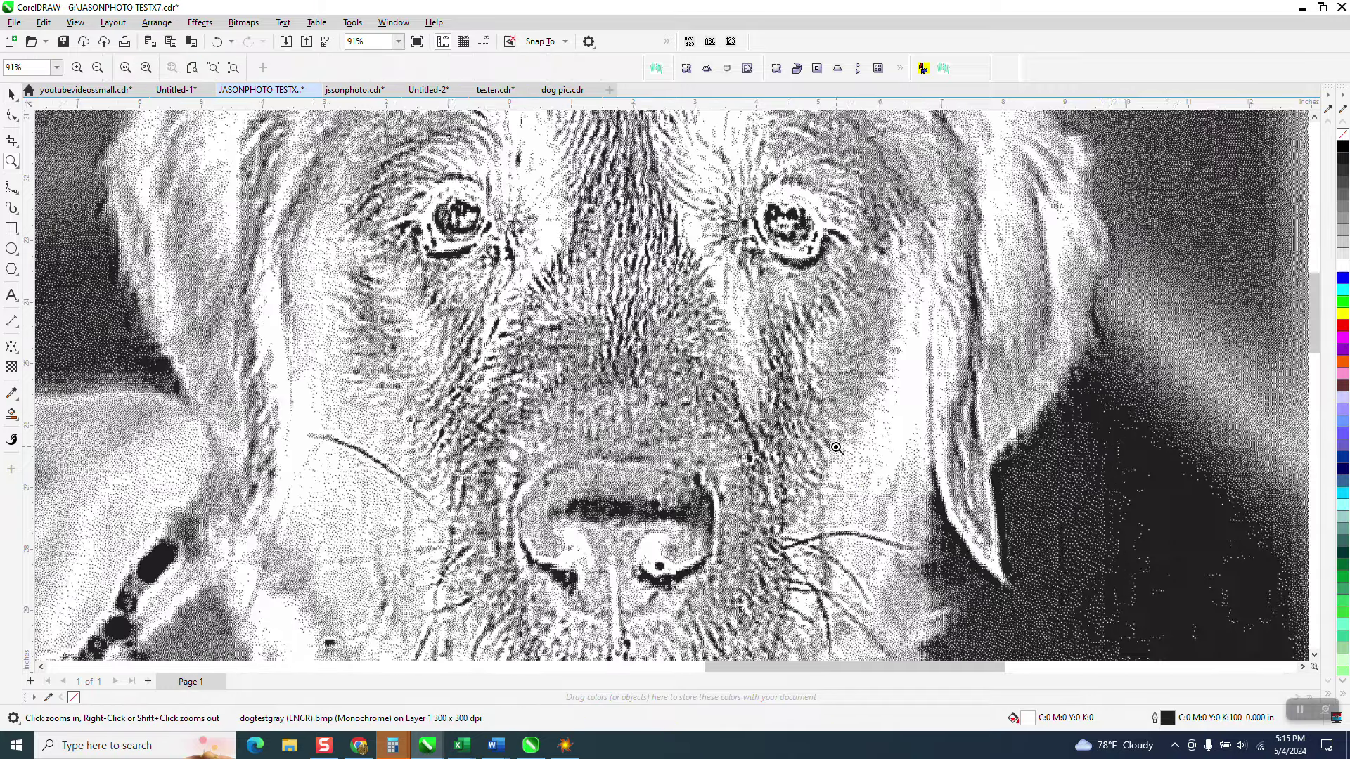
{"action": "scroll", "coordinate": [837, 448], "scroll_direction": "down", "scroll_amount": 3}
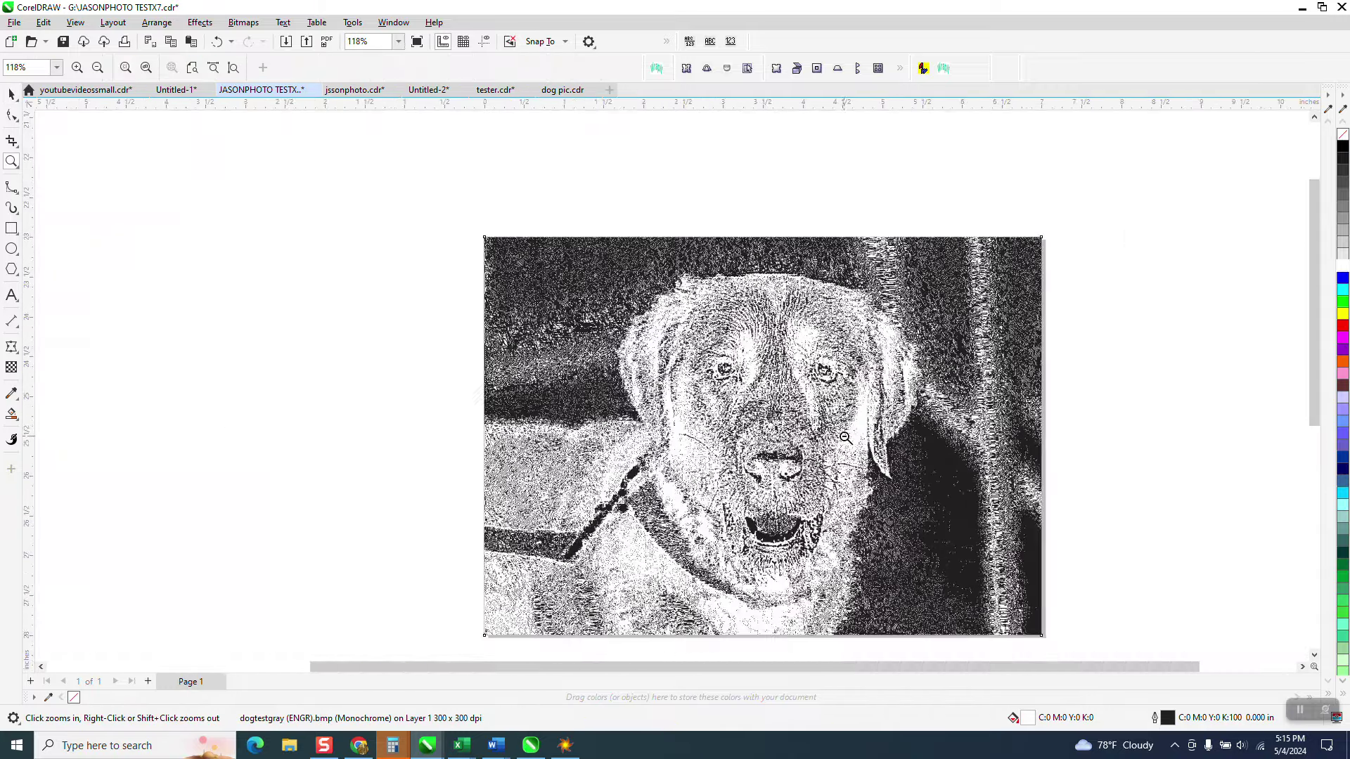